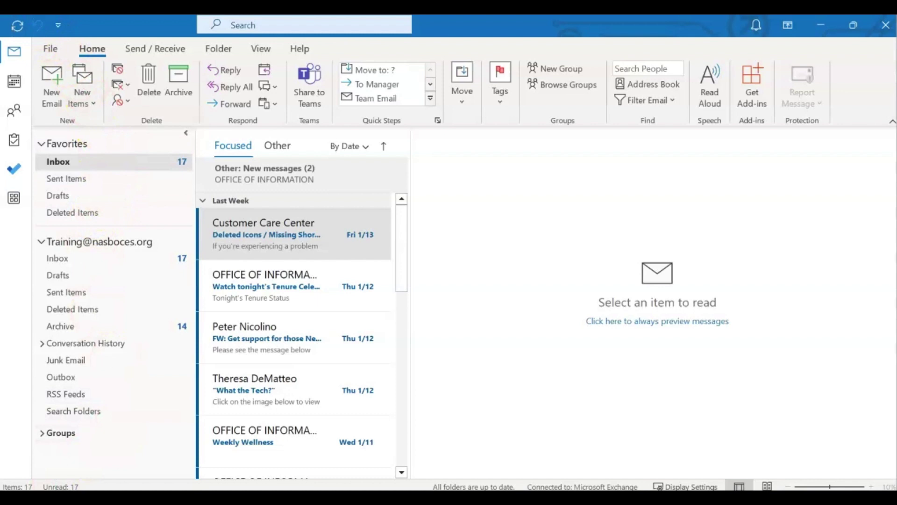
Step: Create a new meeting from the calendar and title it "Meeting for the Observation Video Follow Up"
click(13, 84)
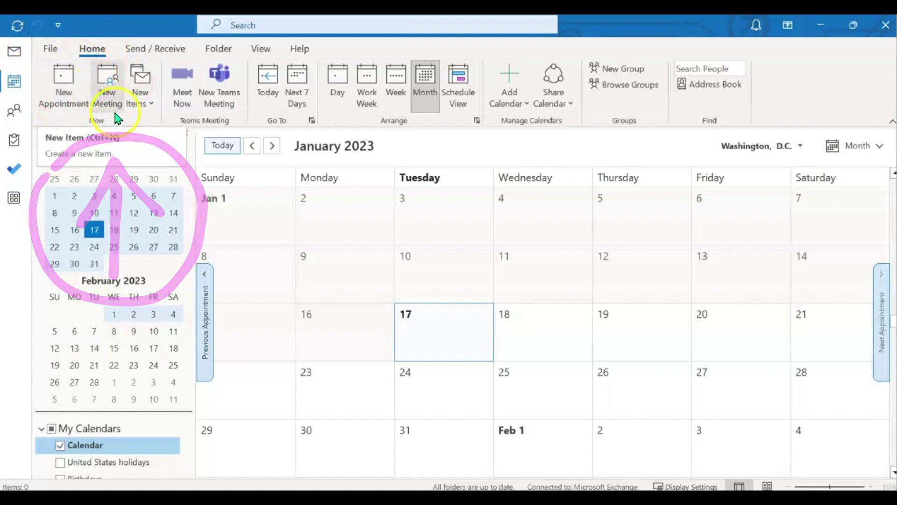
click(108, 82)
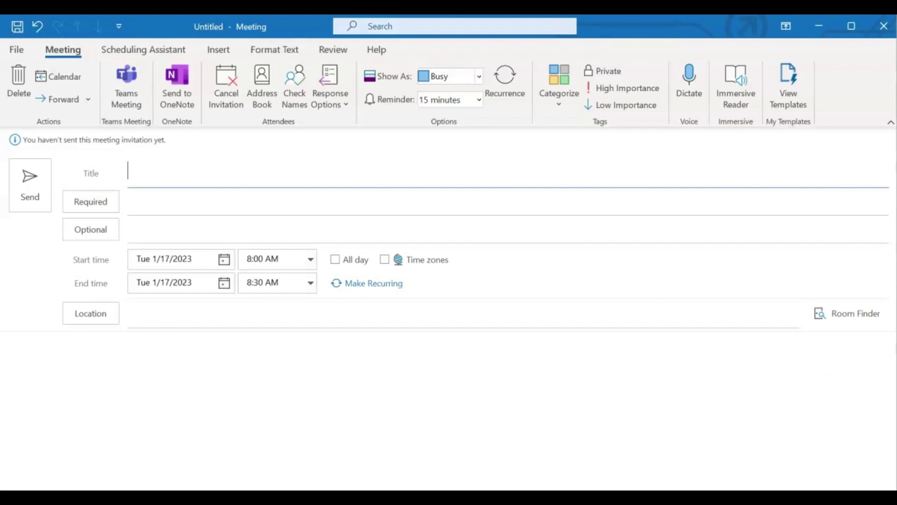
text(Meeting)
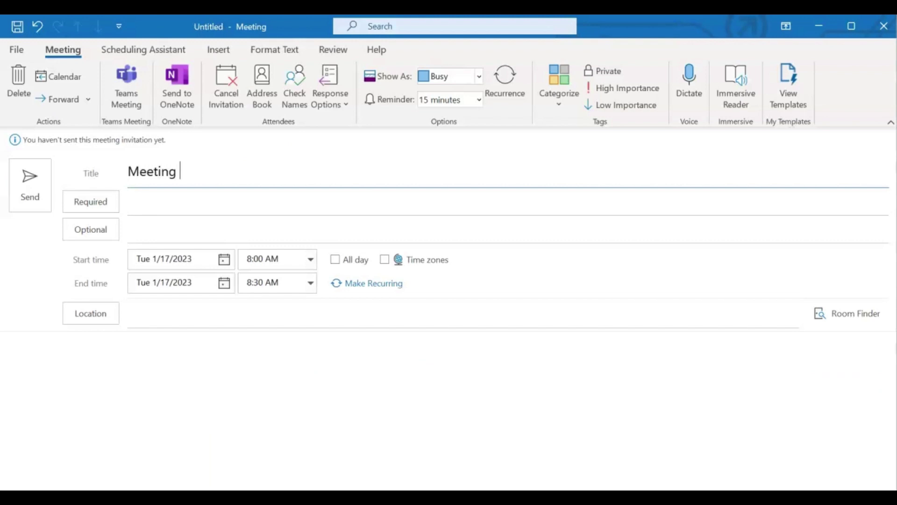
text( for the Observati)
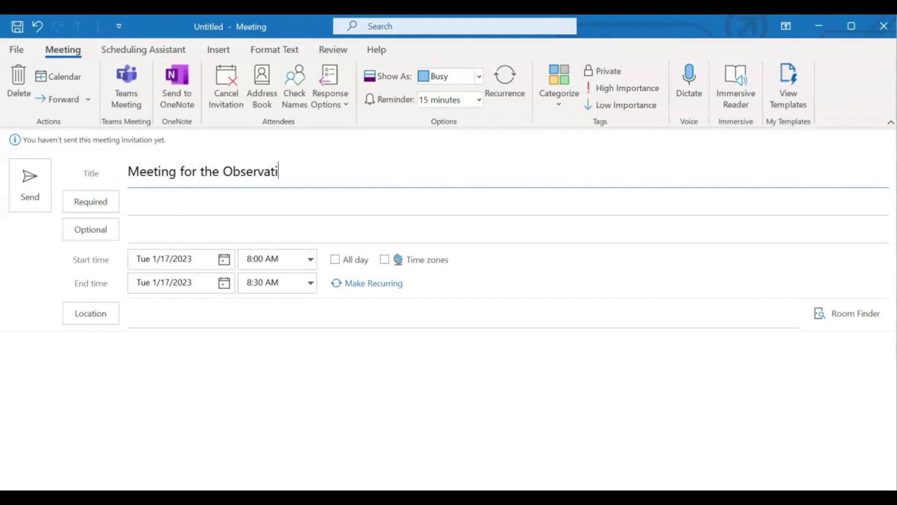
text(on Video Foll)
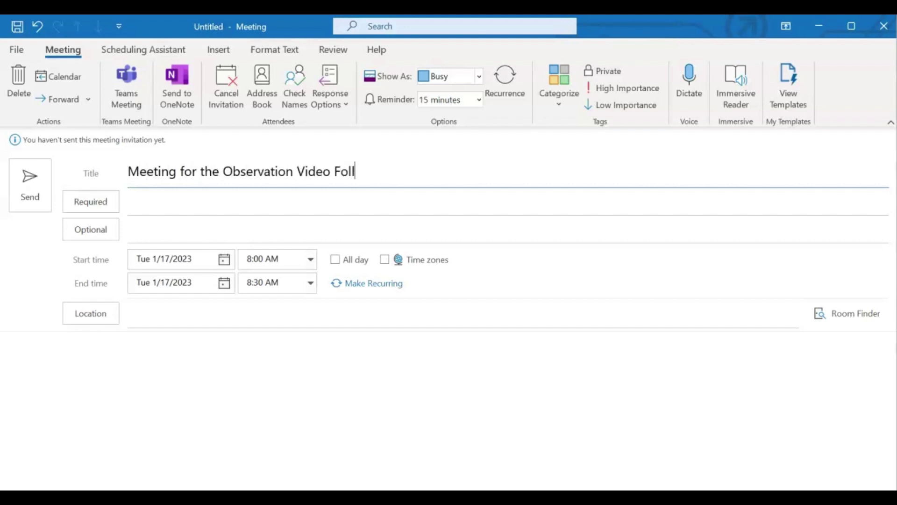
text(ow Up)
Step: Add three colleagues as required attendees of the meeting using the suggested contacts
click(140, 202)
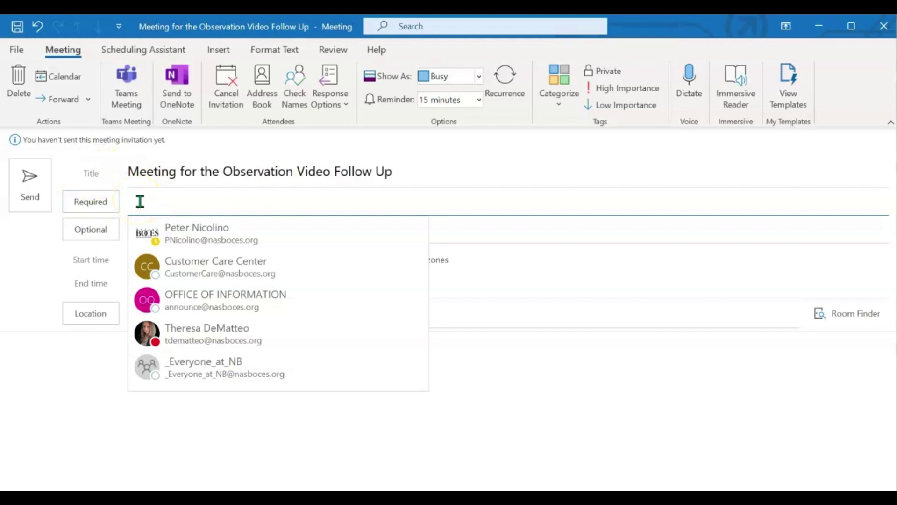
click(133, 198)
click(103, 210)
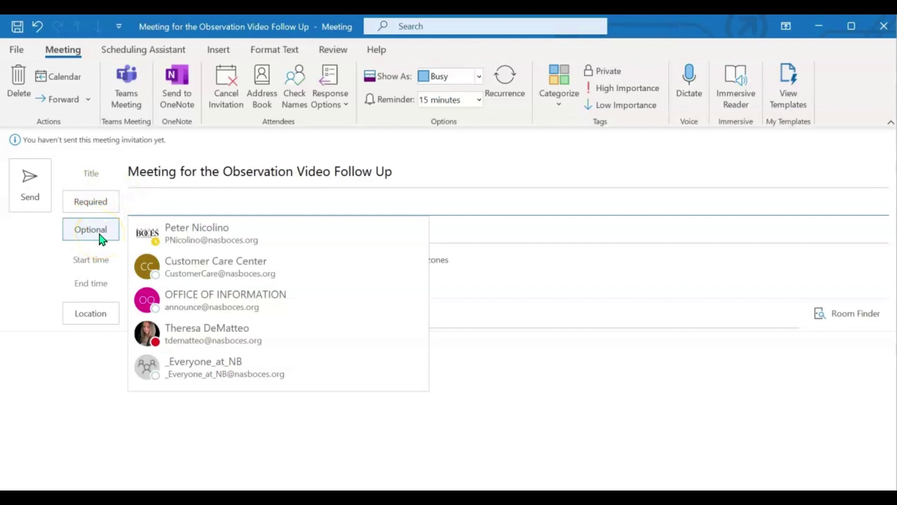
click(137, 199)
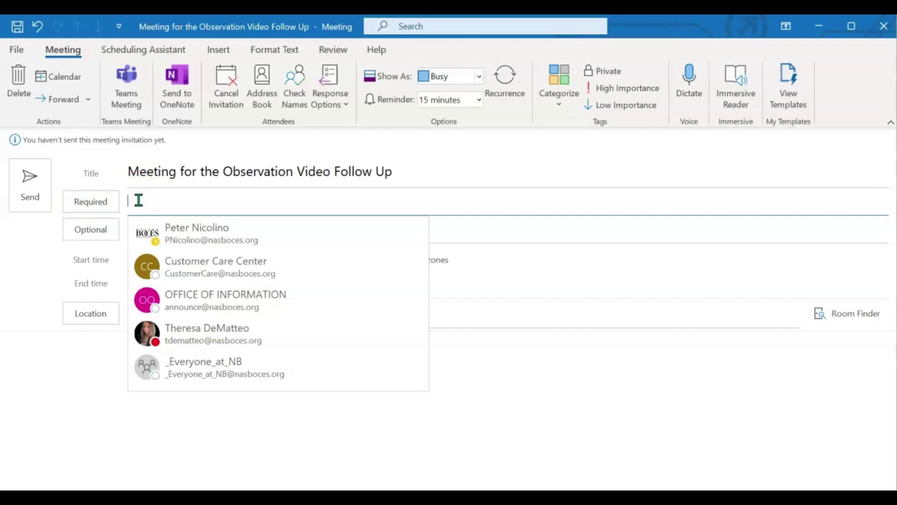
click(245, 335)
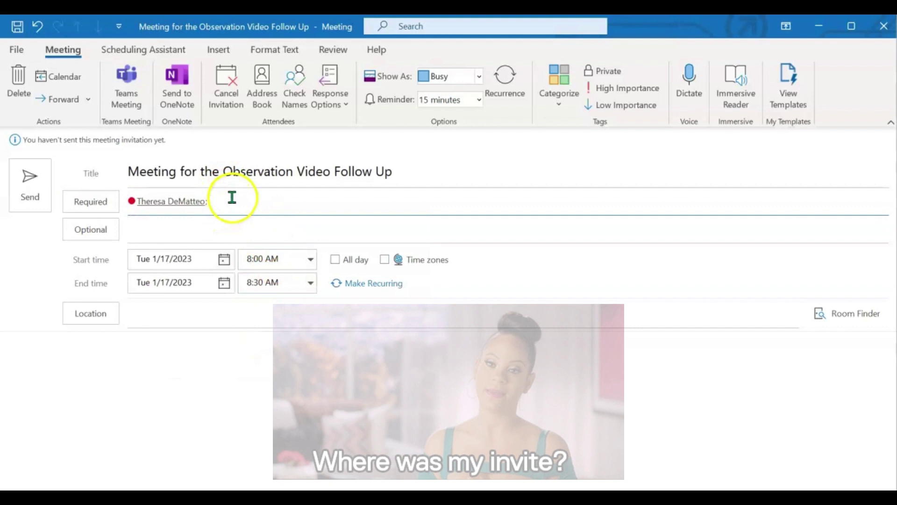
click(232, 198)
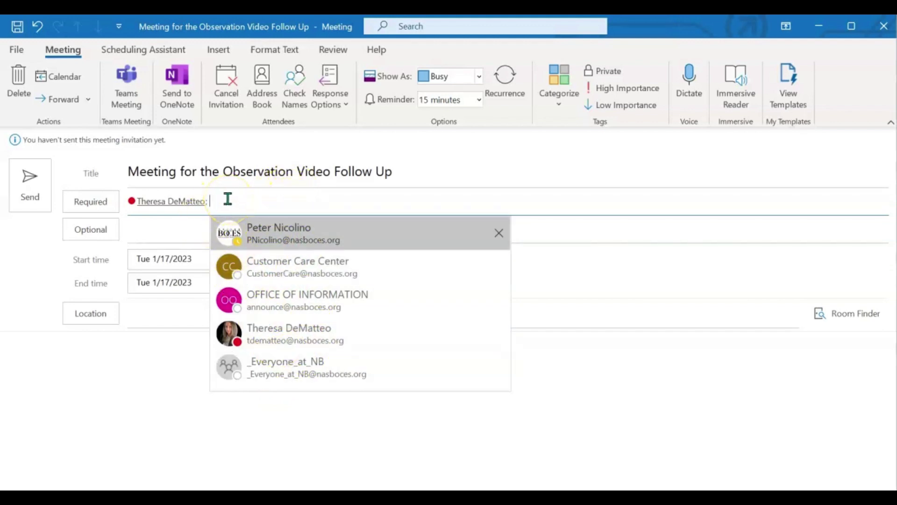
text(cl)
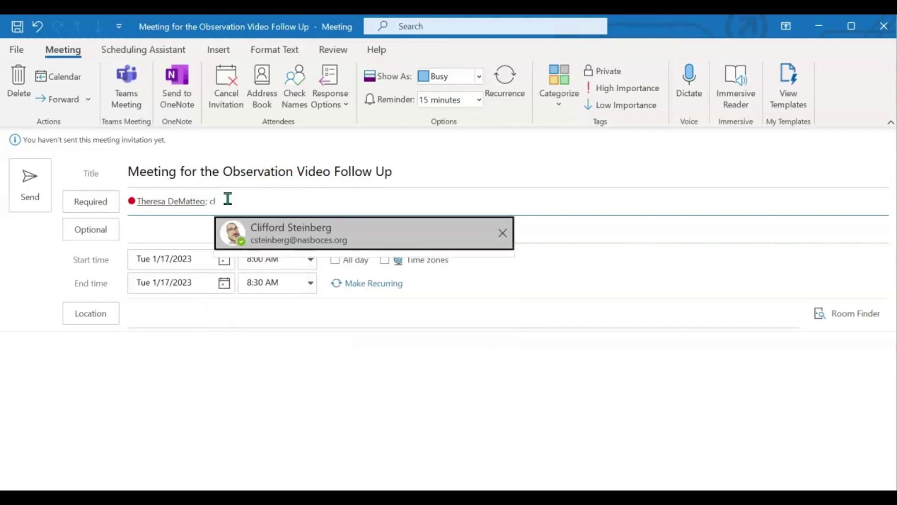
click(292, 232)
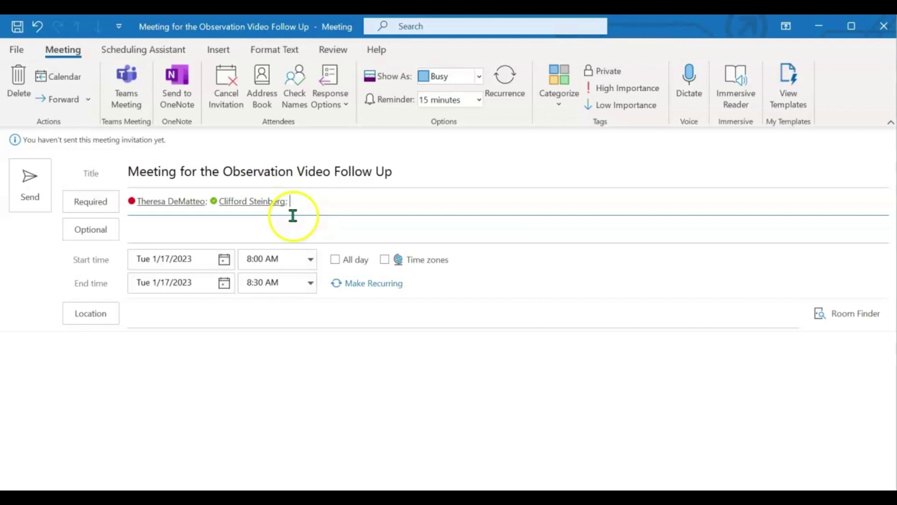
text(ange)
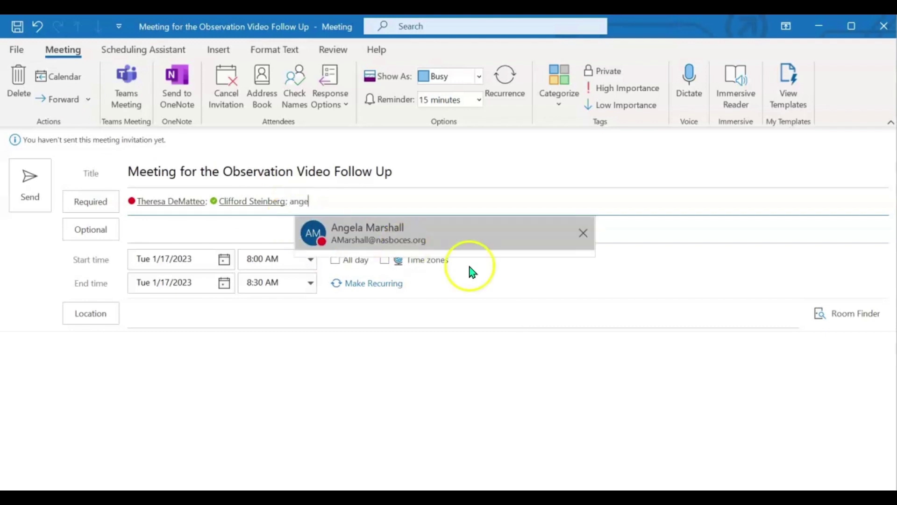
click(431, 237)
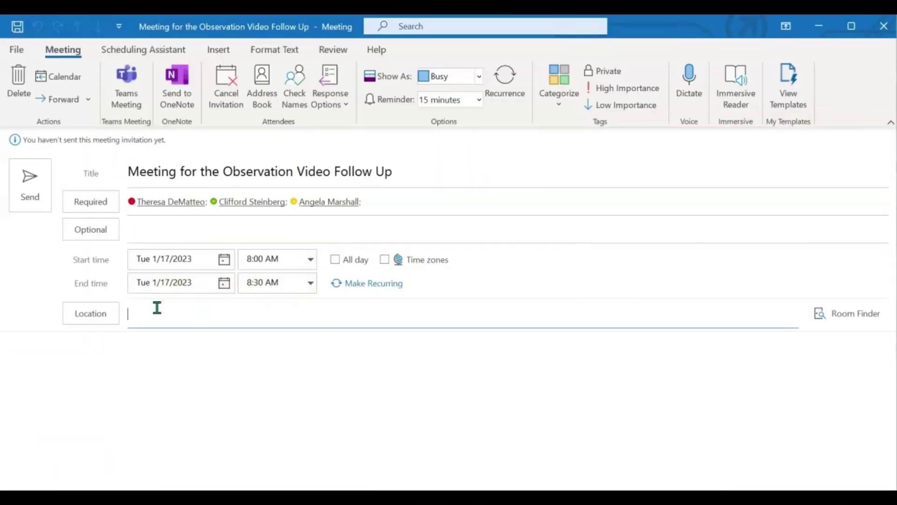
Step: Set the meeting location to the room CAL_ADM_FIS_Conference_Room
text(Cal)
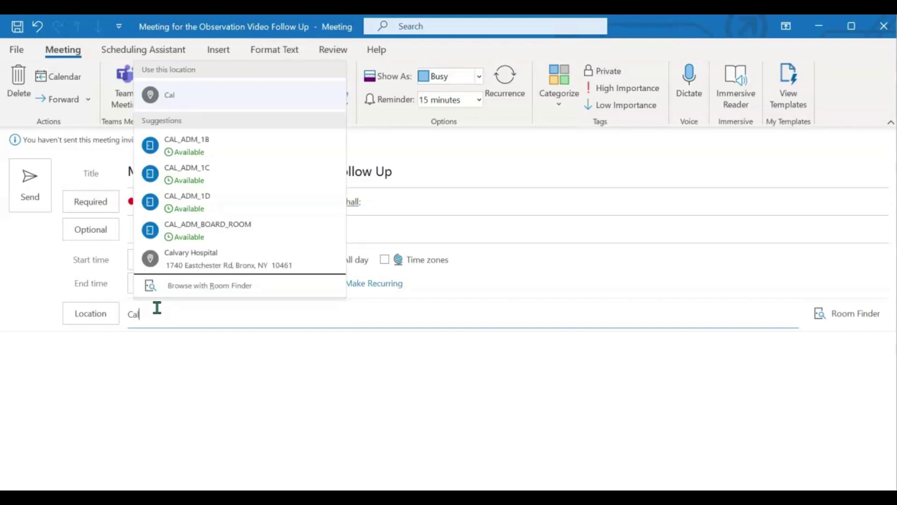
text(_Ad)
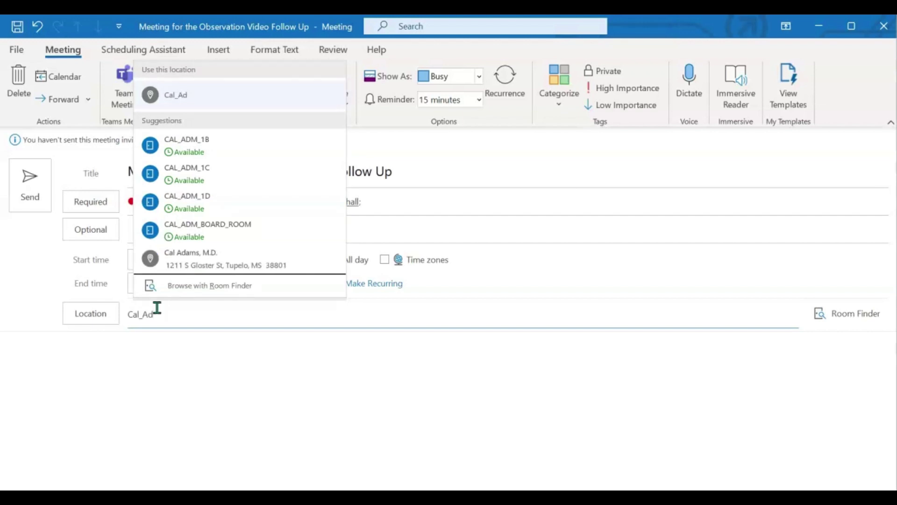
text(m_)
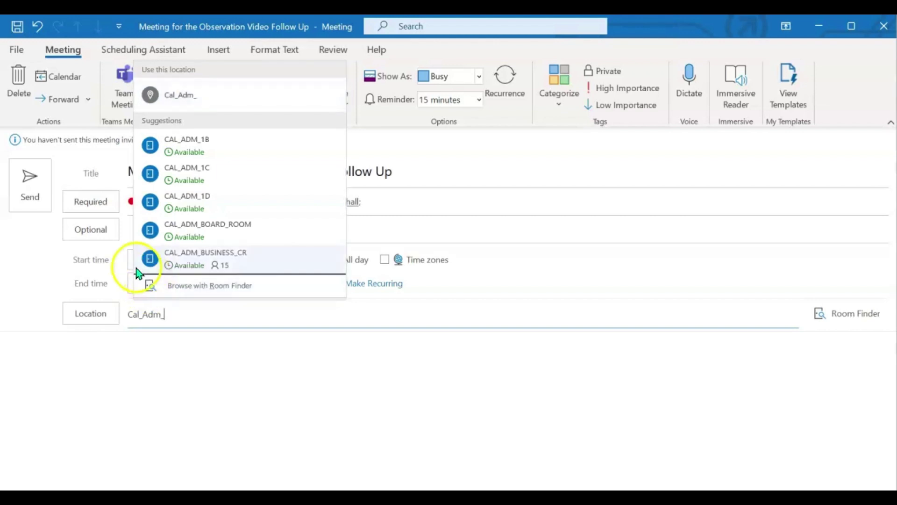
text(Fis)
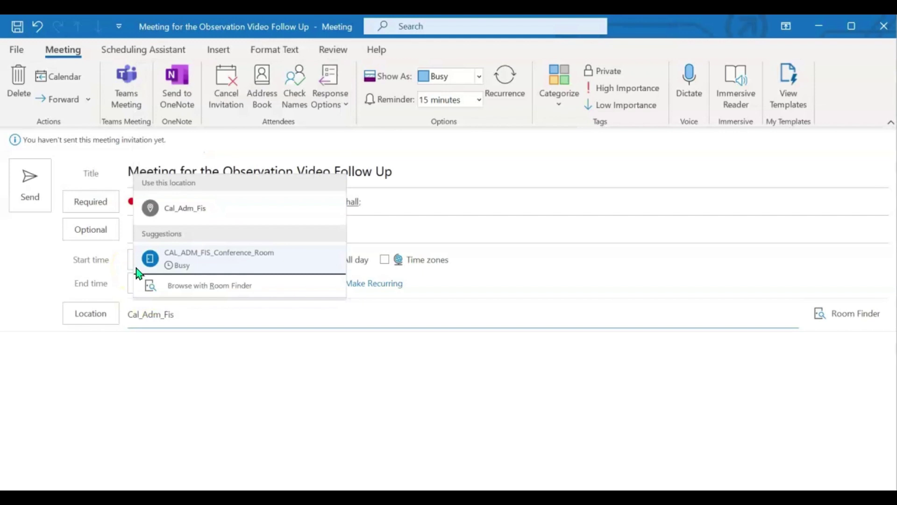
click(211, 265)
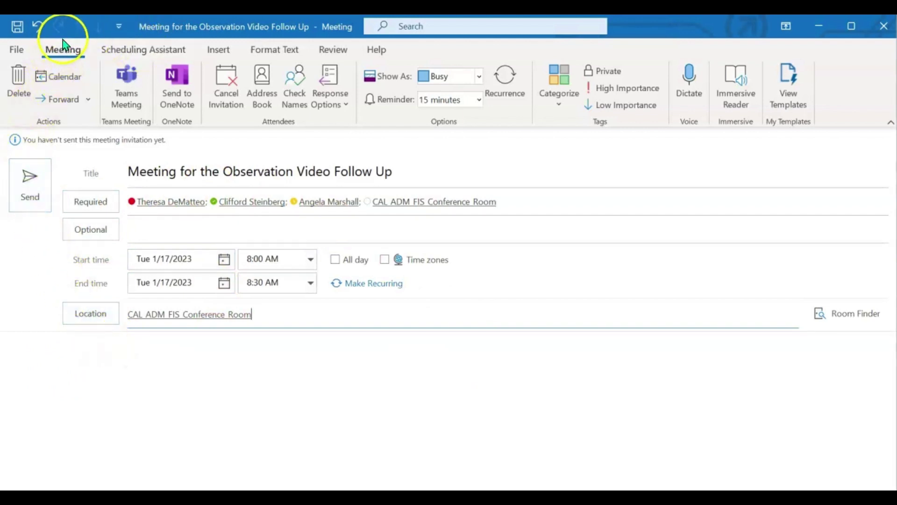
Step: Add another colleague as an optional attendee in the Scheduling Assistant
click(146, 51)
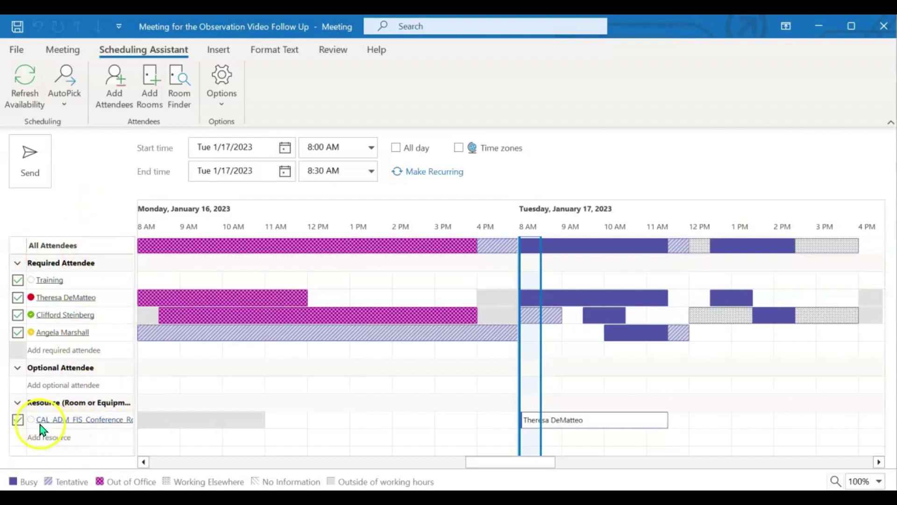
click(83, 422)
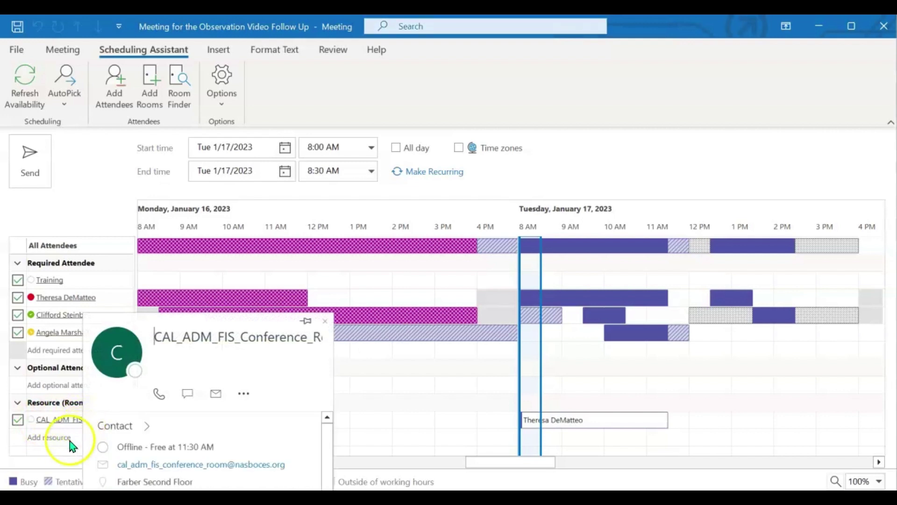
click(50, 384)
text(Raymond)
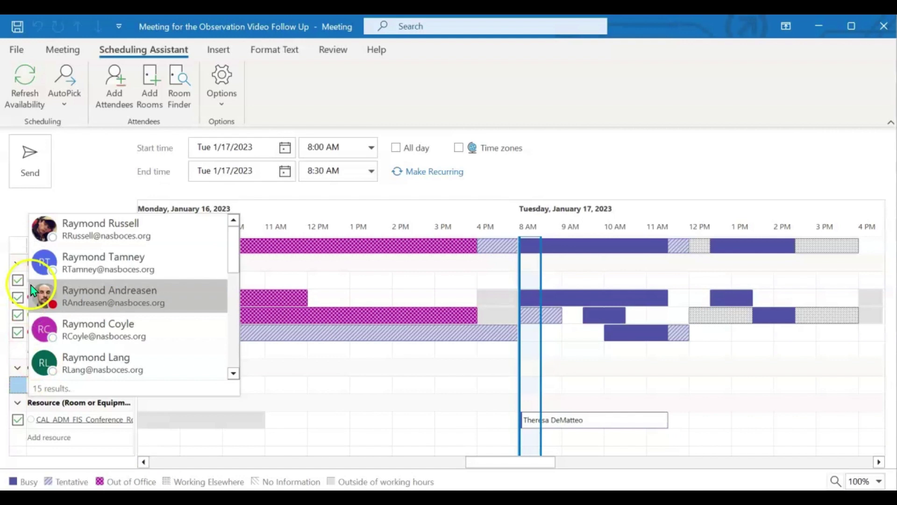
key(Down)
key(Down)
key(Down)
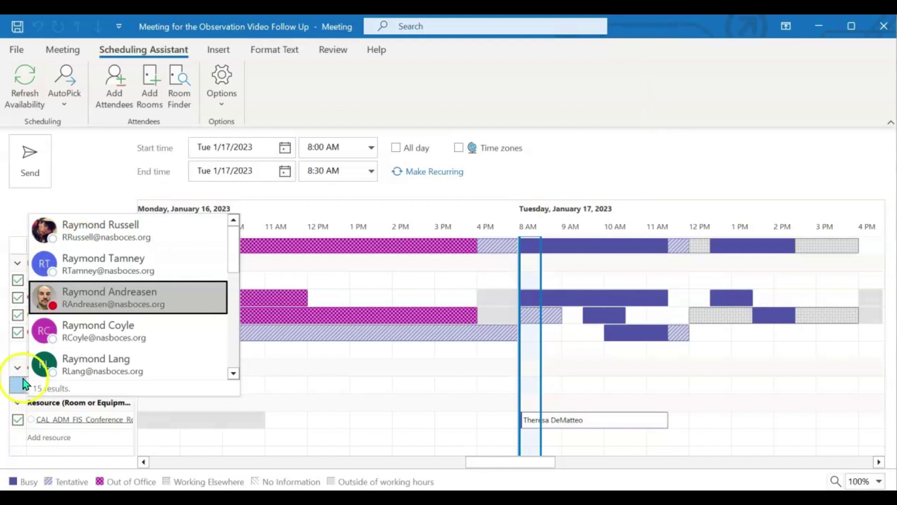
click(26, 381)
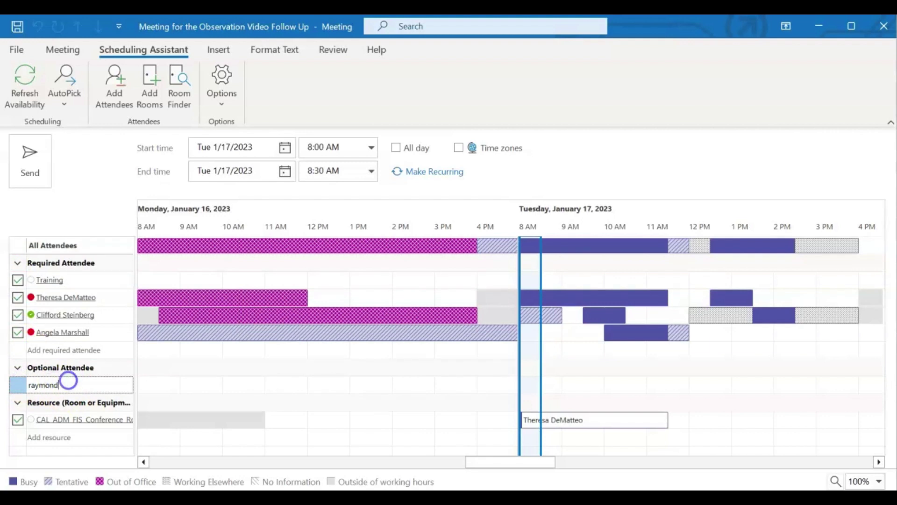
key(Return)
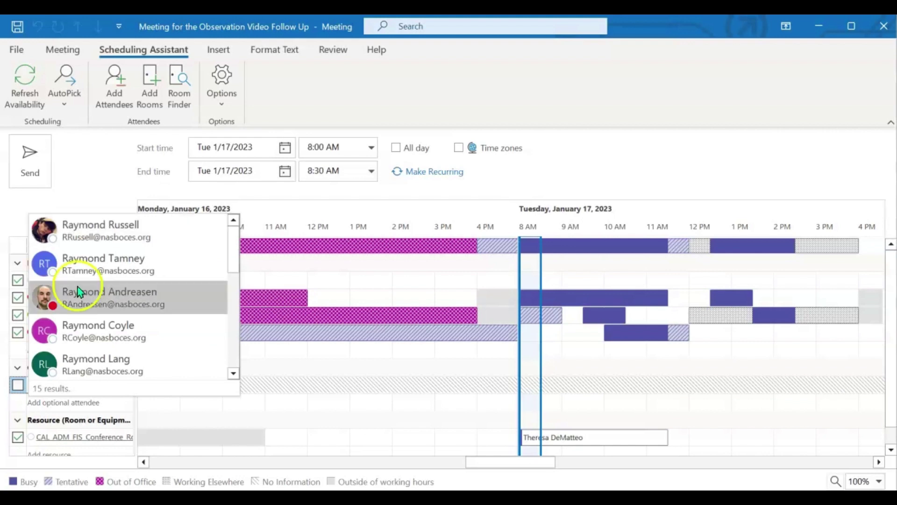
click(147, 295)
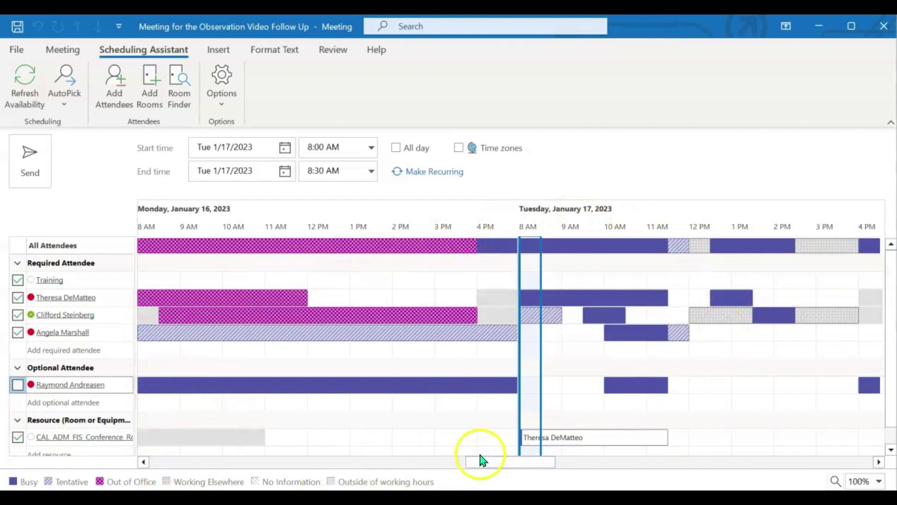
Step: Compare the attendees' and room's availability and move the meeting to Wed 1/18/2023, 12:00 PM to 12:30 PM
drag(480, 461, 508, 461)
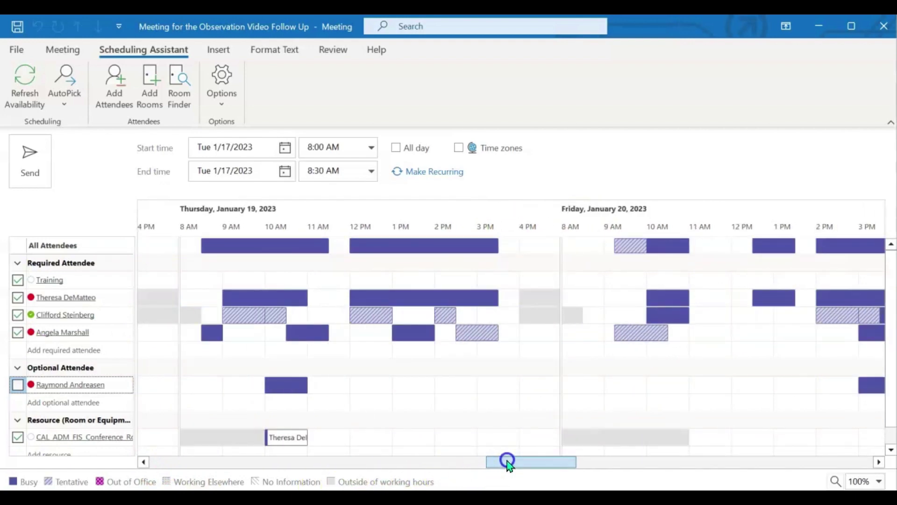
drag(506, 460, 490, 464)
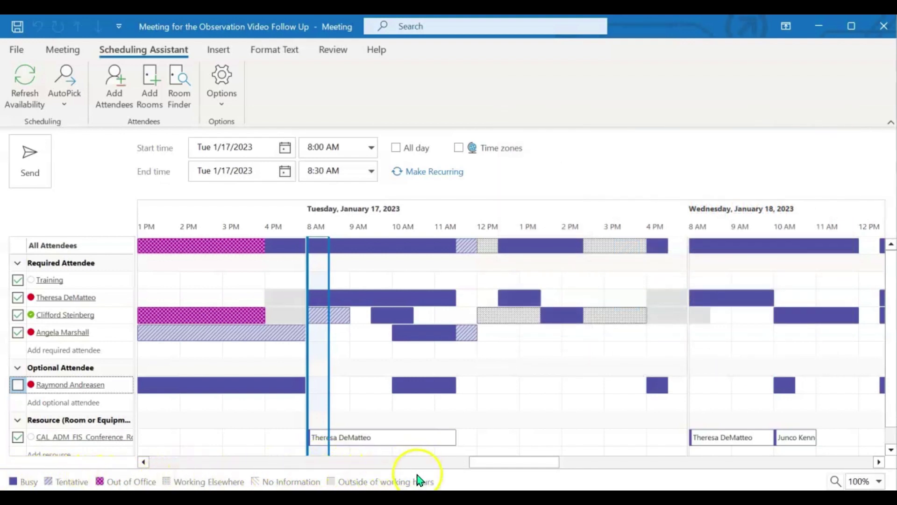
click(315, 274)
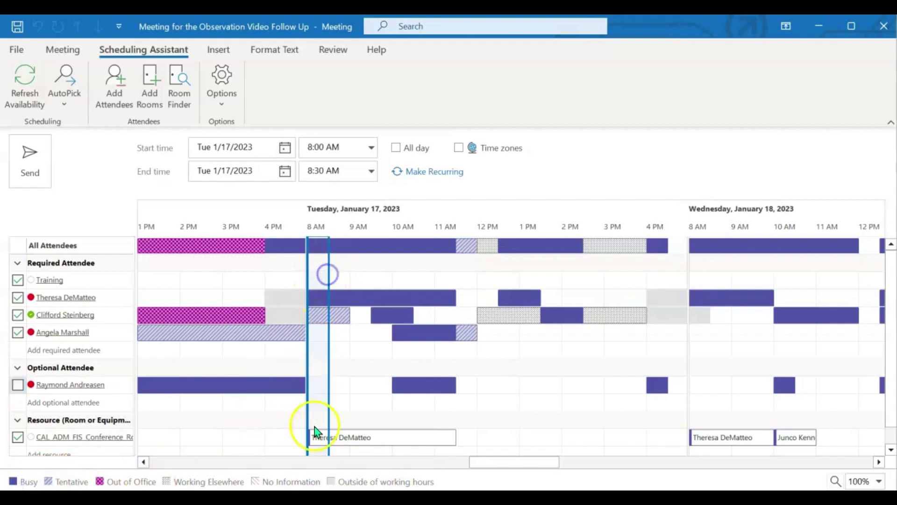
click(485, 460)
drag(485, 461, 493, 461)
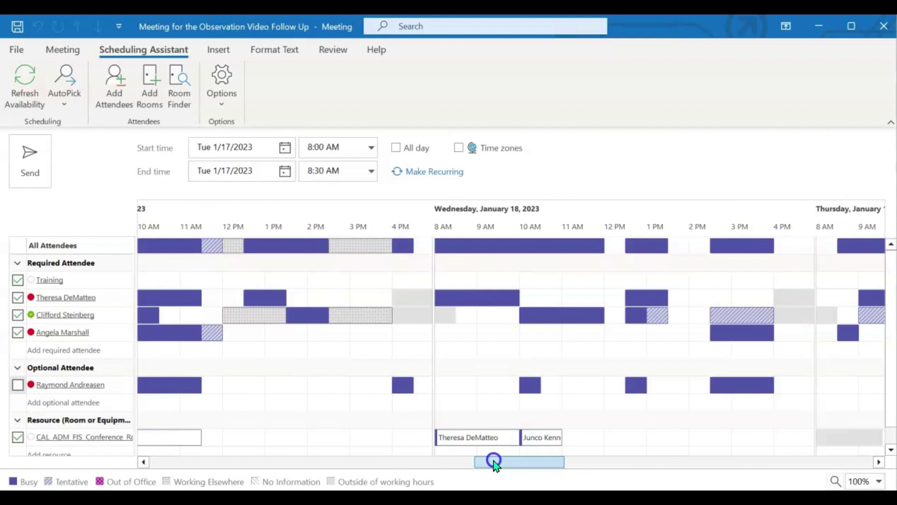
drag(493, 461, 498, 461)
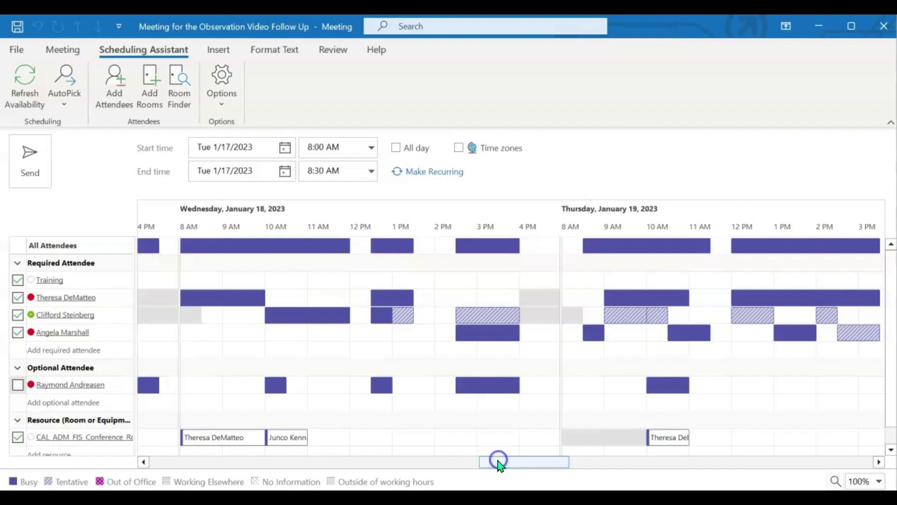
click(355, 316)
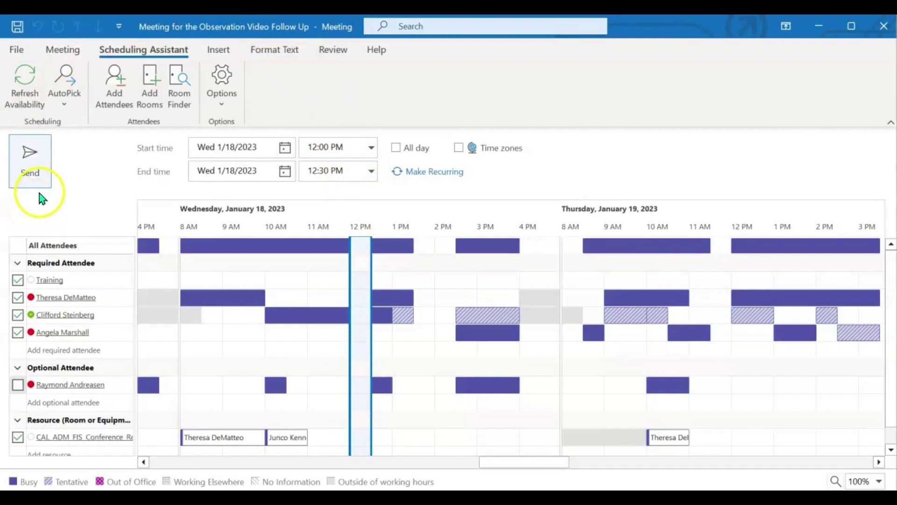
Step: Write "See you all then! Thanks!" in the body of the meeting invitation
click(70, 49)
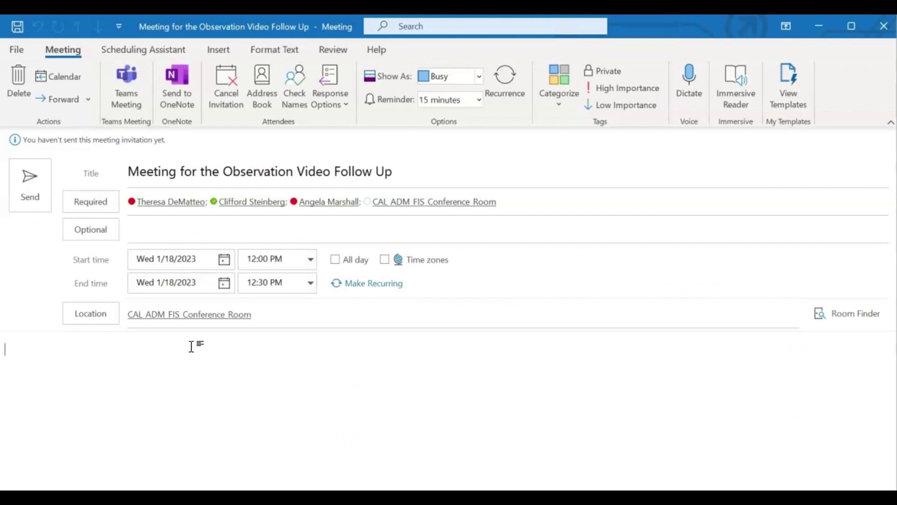
text(See you all then)
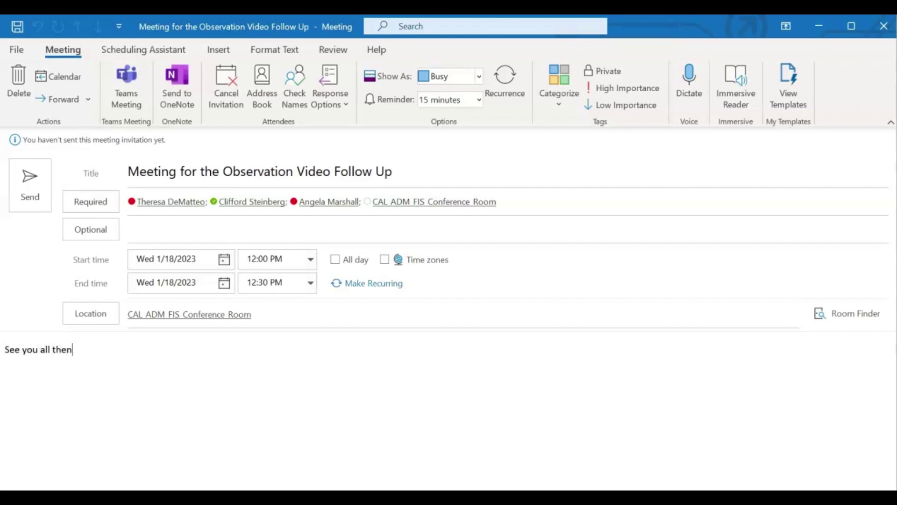
text(! Thanks!)
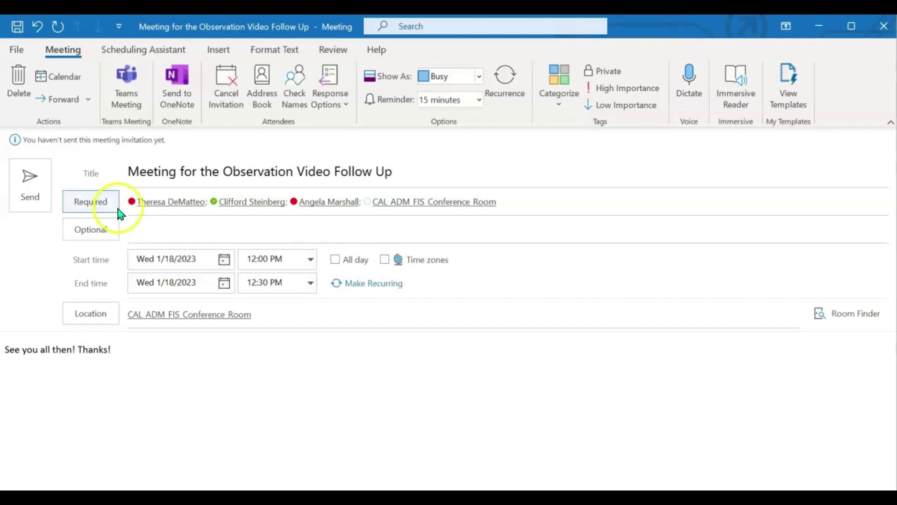
Step: Send the meeting invitation and review its details in a recipient's Outlook web inbox
click(32, 184)
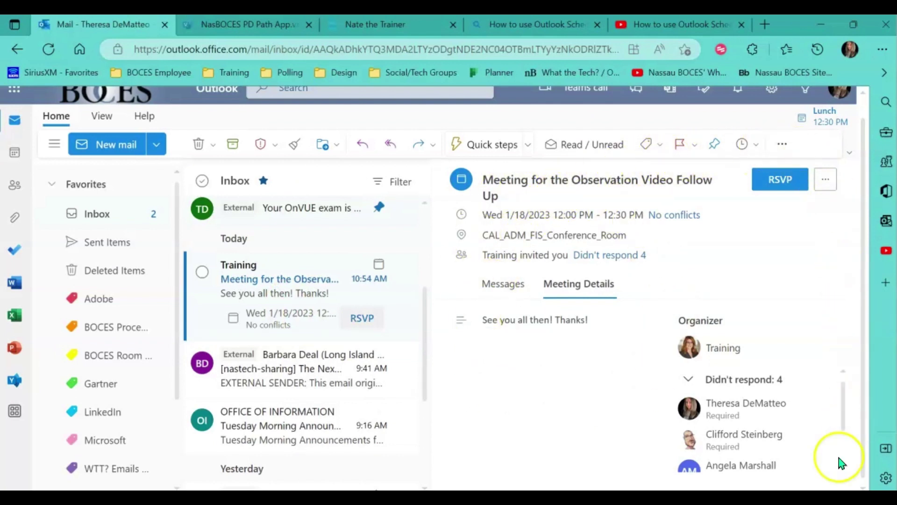
scroll(817, 421, down, 1)
scroll(813, 392, up, 1)
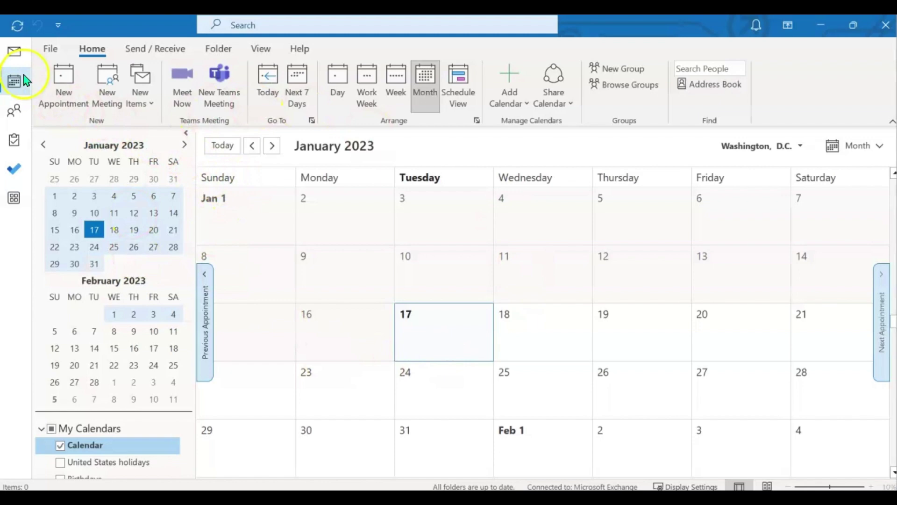
Step: Switch to the browser, view the Microsoft 365 home page and return to the Outlook web mailbox
click(49, 50)
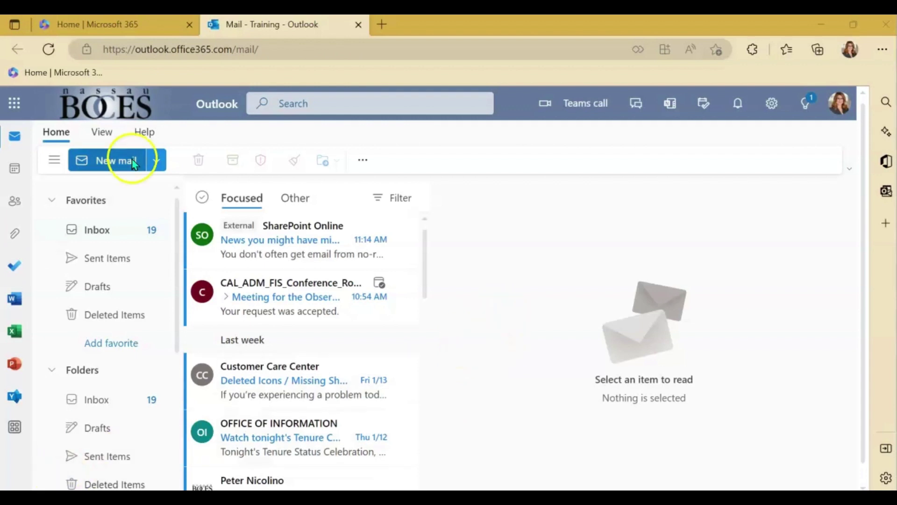
click(131, 23)
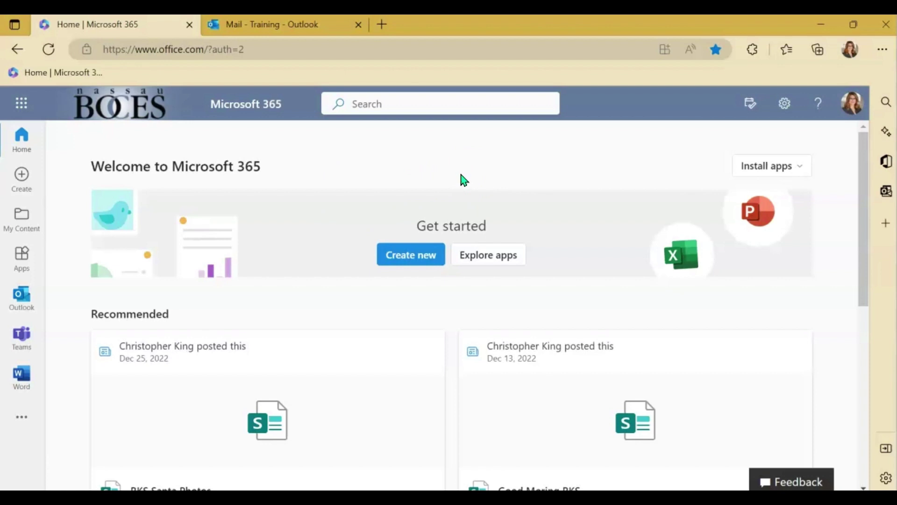
key(ctrl+Tab)
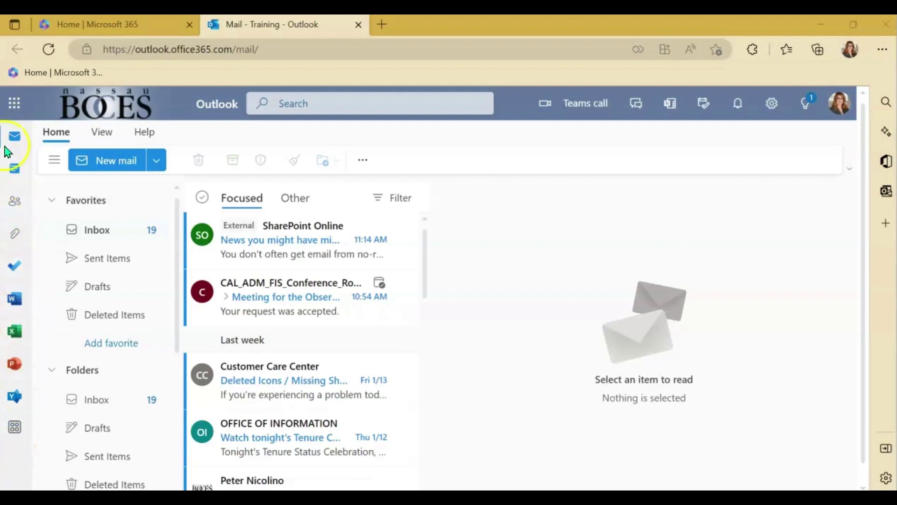
Step: Pin the Calendar app to the Microsoft 365 app launcher from the full app list and reopen the launcher
click(16, 105)
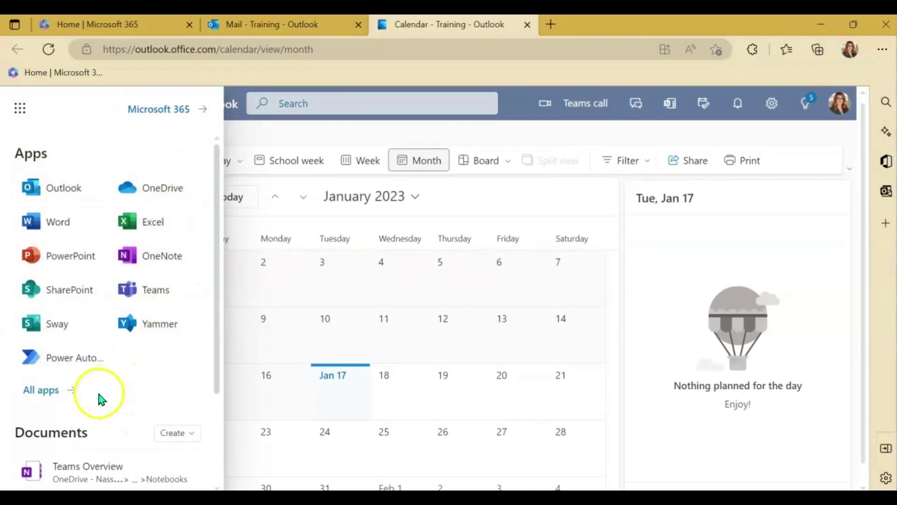
click(47, 395)
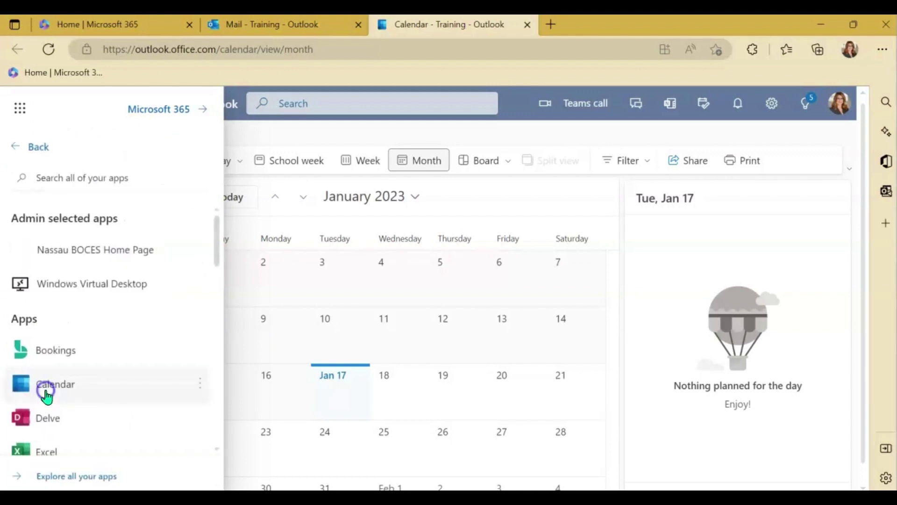
scroll(131, 308, down, 1)
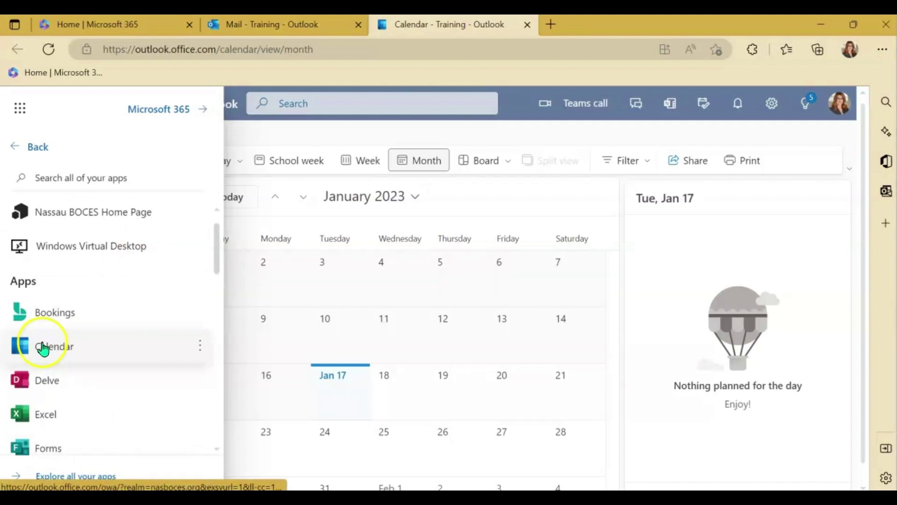
click(202, 349)
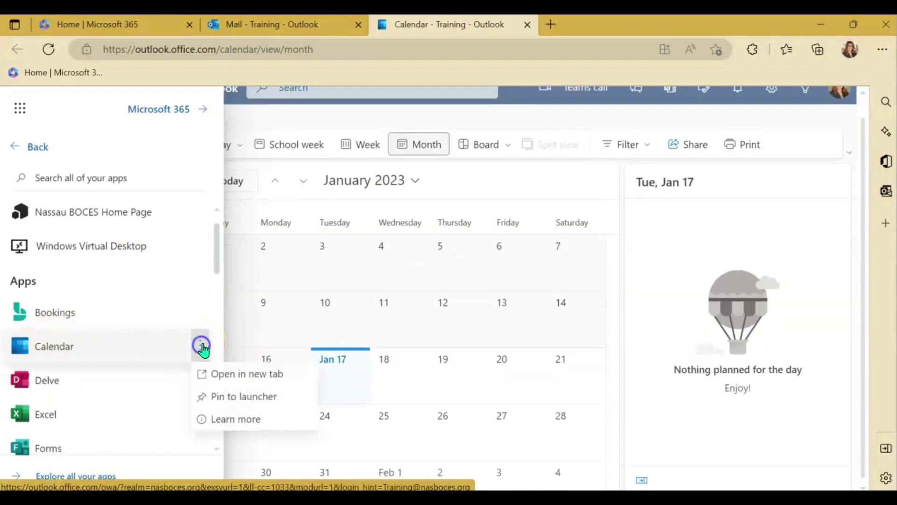
click(229, 398)
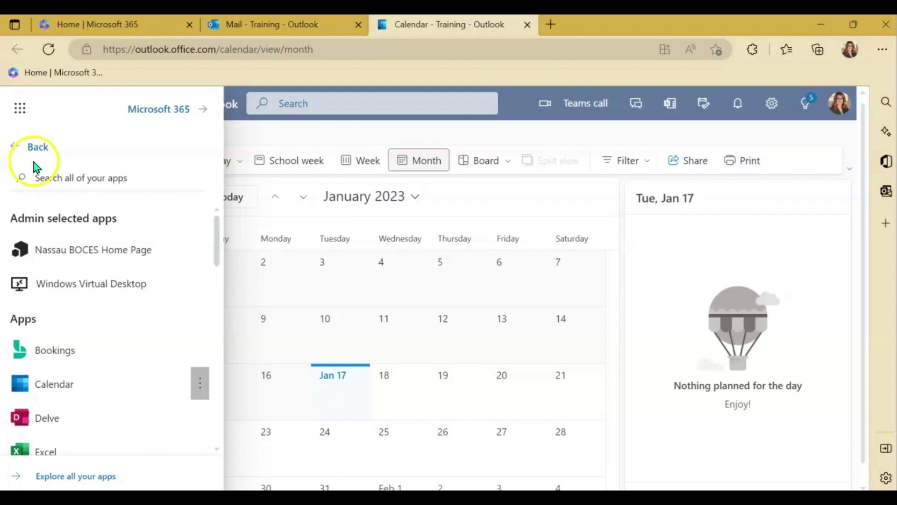
click(33, 148)
click(21, 109)
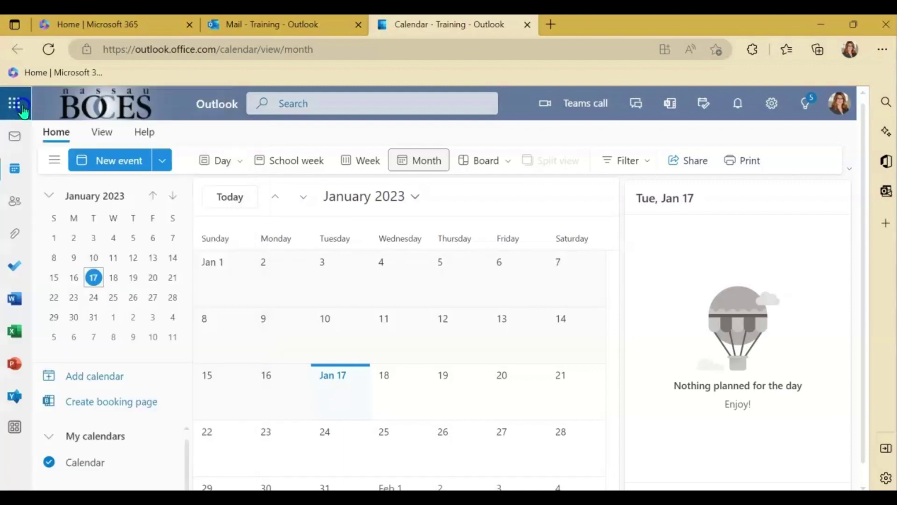
click(21, 108)
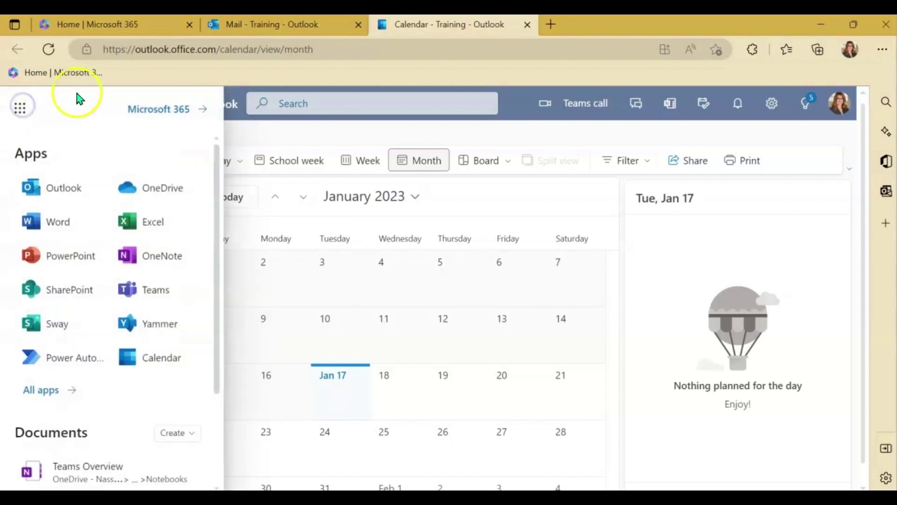
Step: Open Calendar from the app launcher and start a new event titled "Meeting for Org Videos"
click(153, 369)
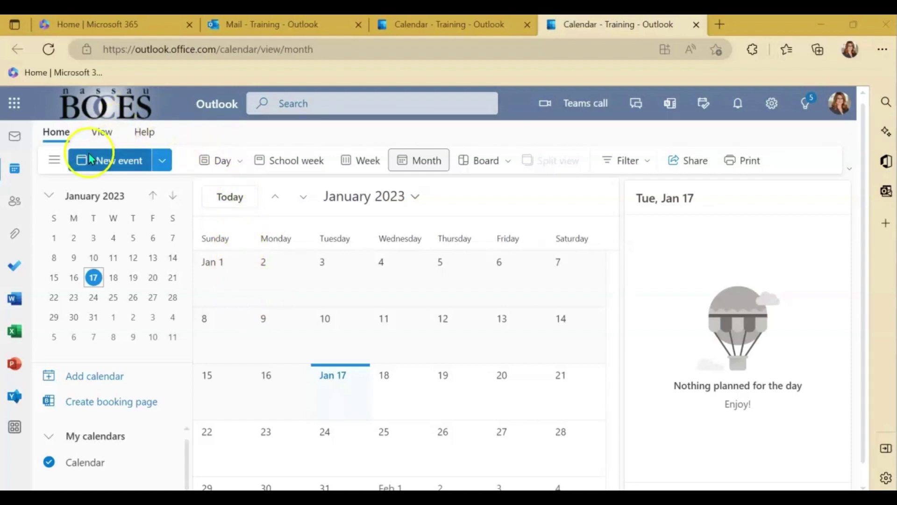
click(108, 159)
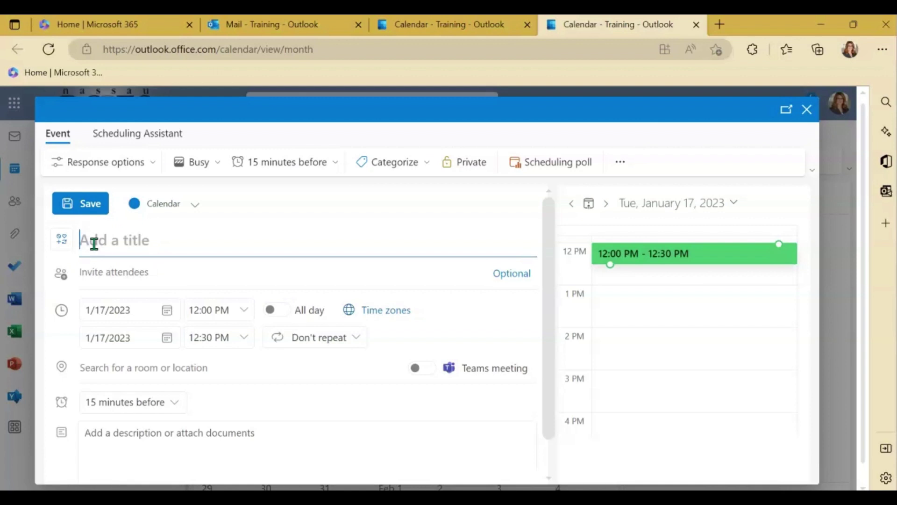
text(Meeting for Org Videos)
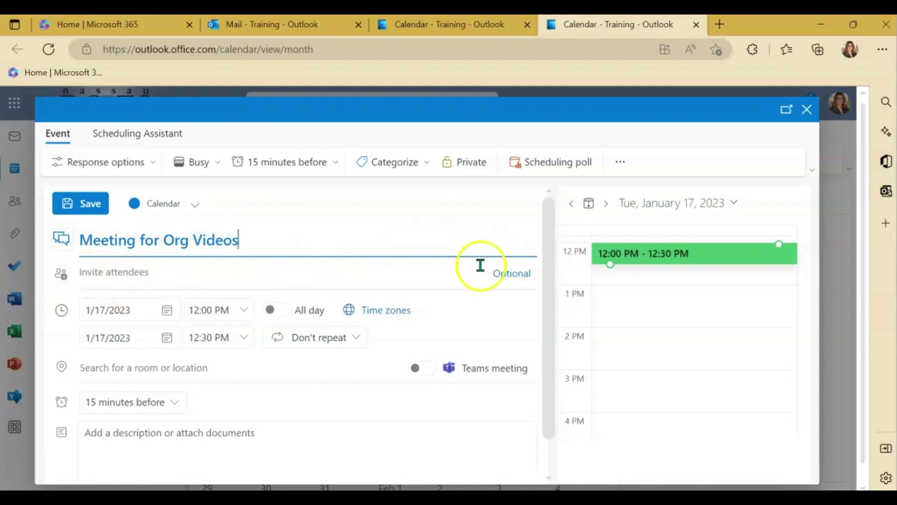
Step: Show the separate optional attendees line and invite three colleagues as required attendees of the event
click(513, 275)
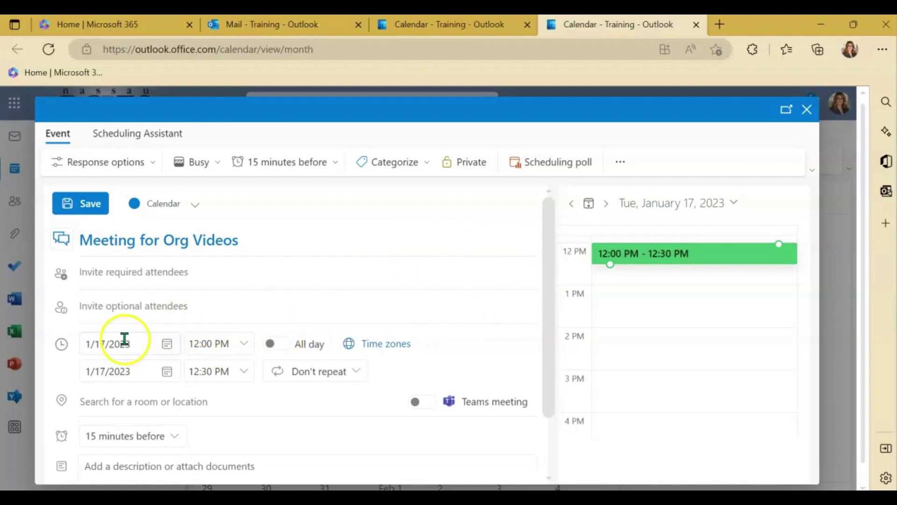
click(111, 286)
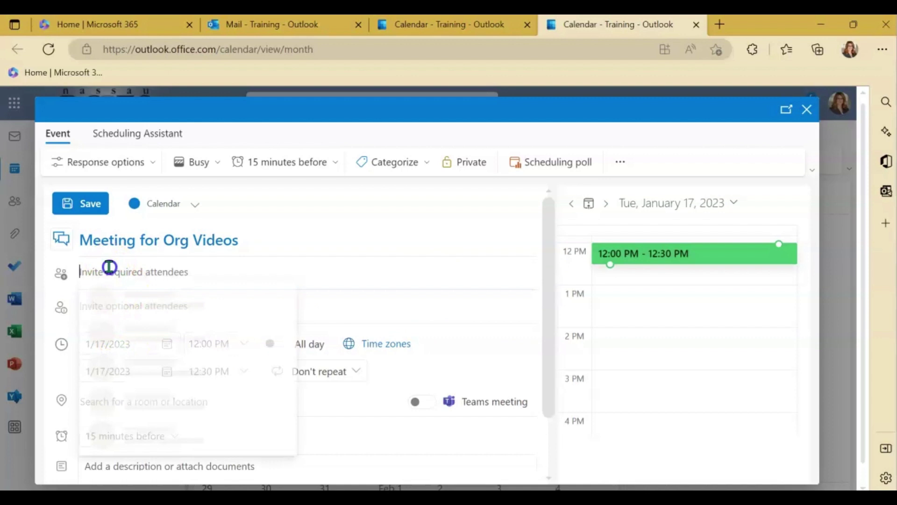
click(102, 273)
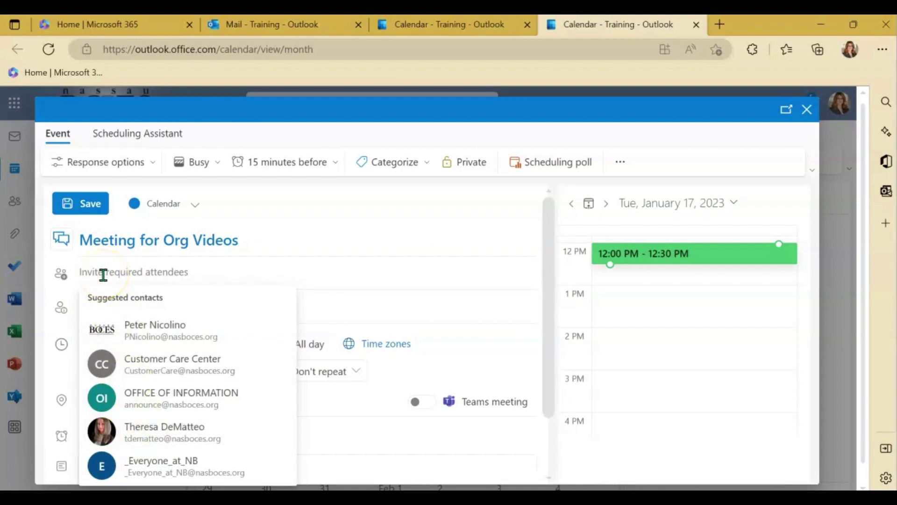
click(152, 430)
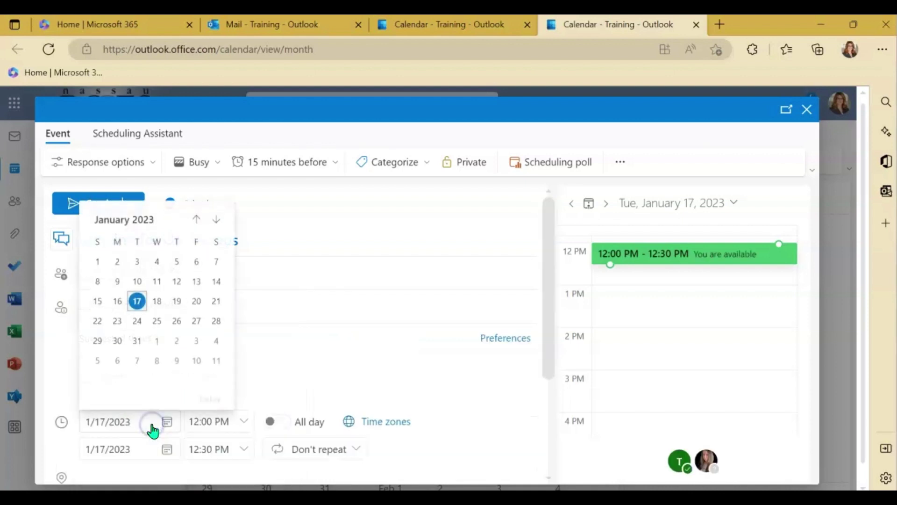
click(248, 297)
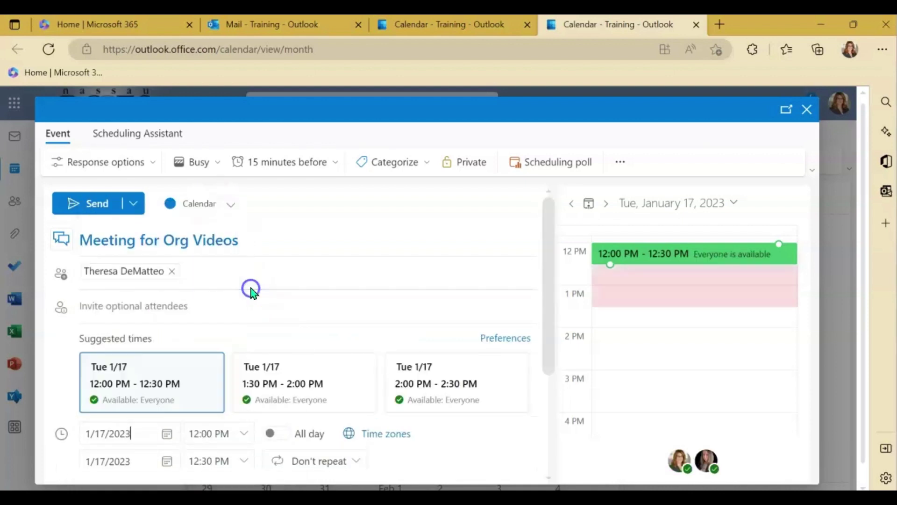
click(217, 274)
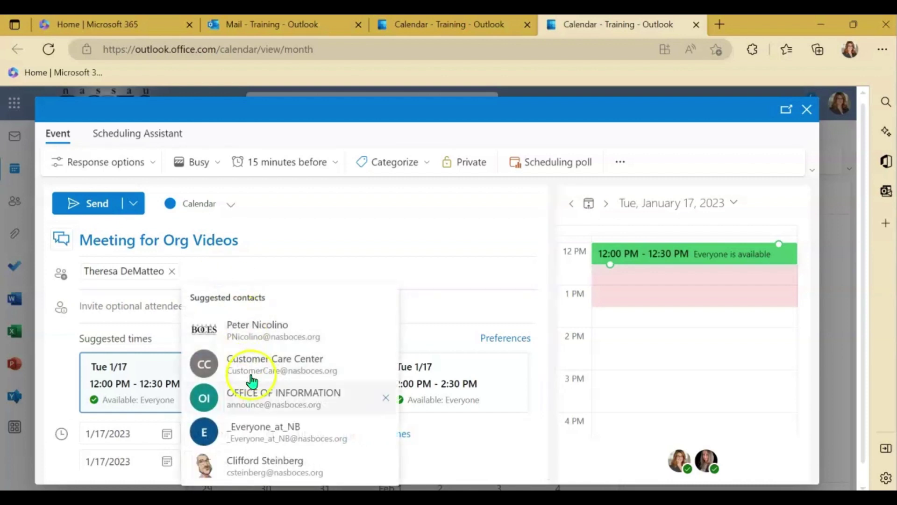
click(267, 472)
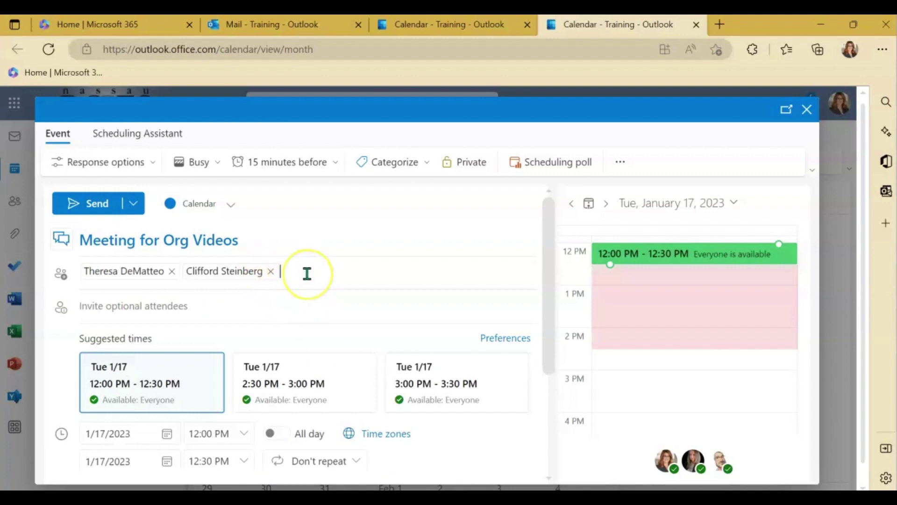
text(ang)
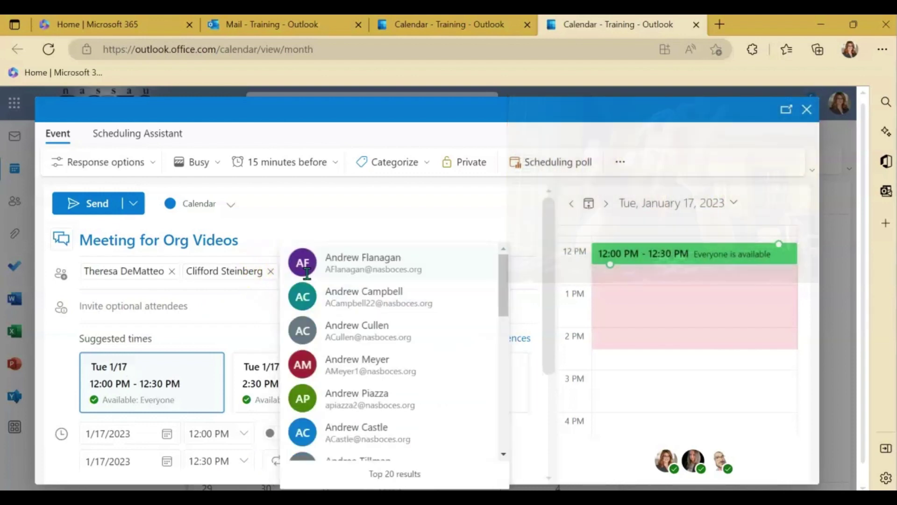
click(366, 299)
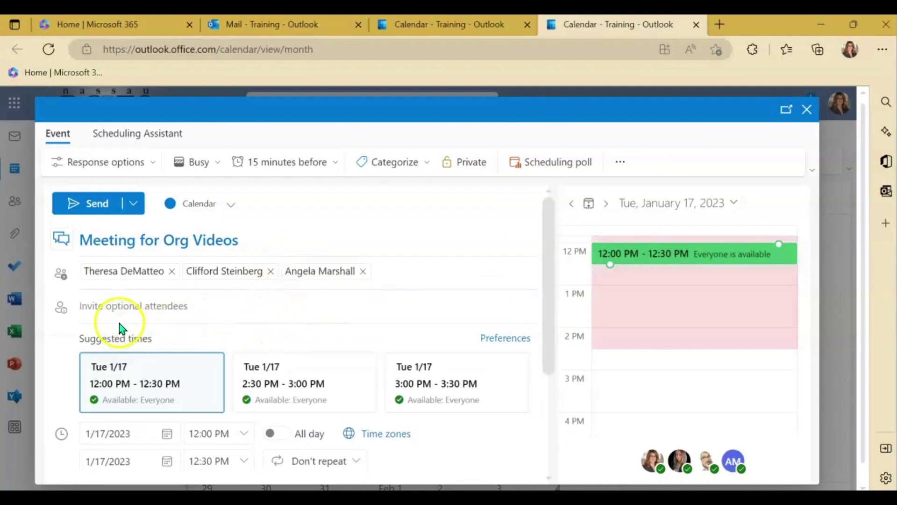
Step: Search the directory for another colleague and add them as an optional attendee
click(112, 308)
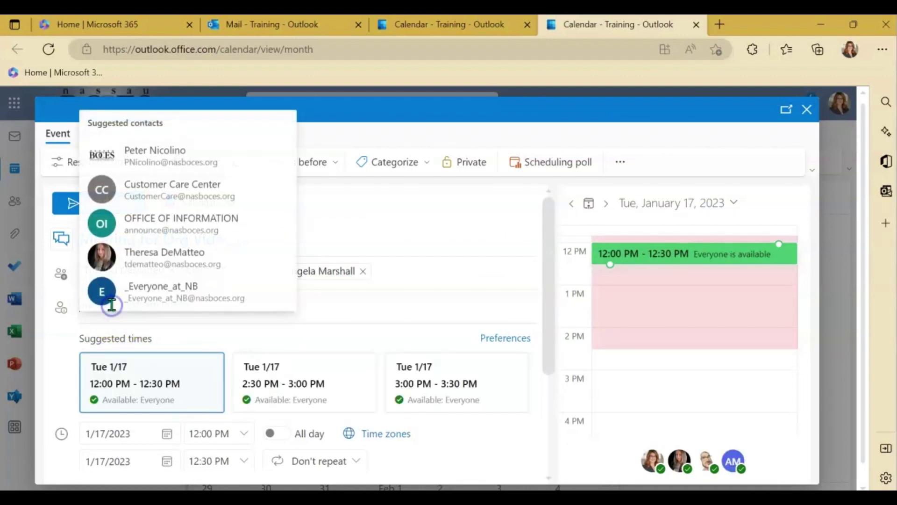
text(ray)
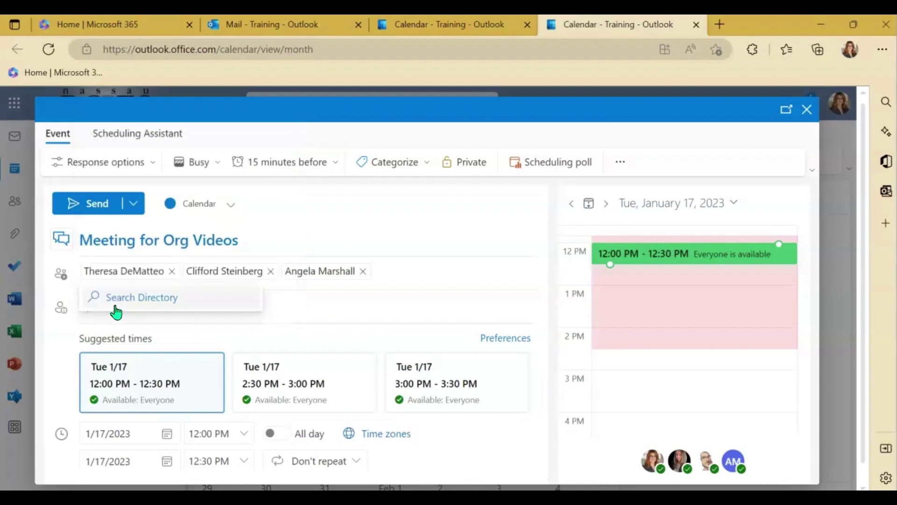
click(115, 310)
key(BackSpace)
key(BackSpace)
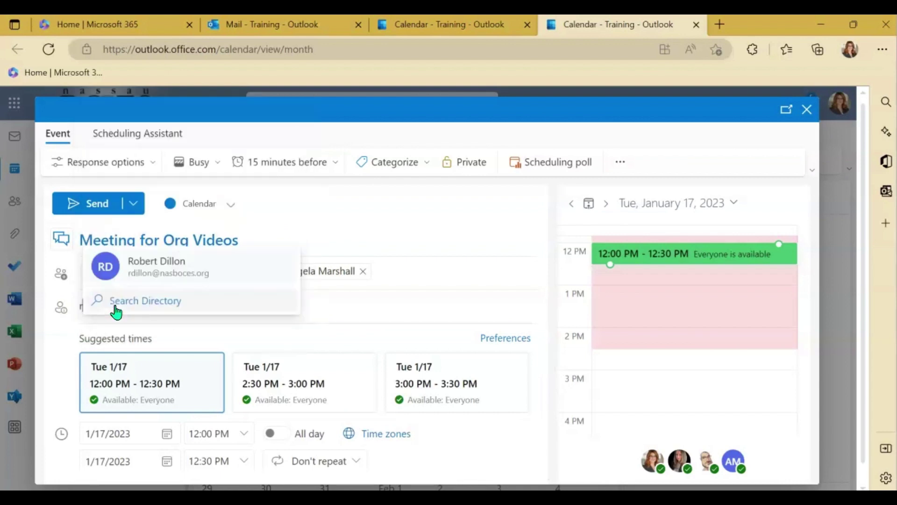
key(BackSpace)
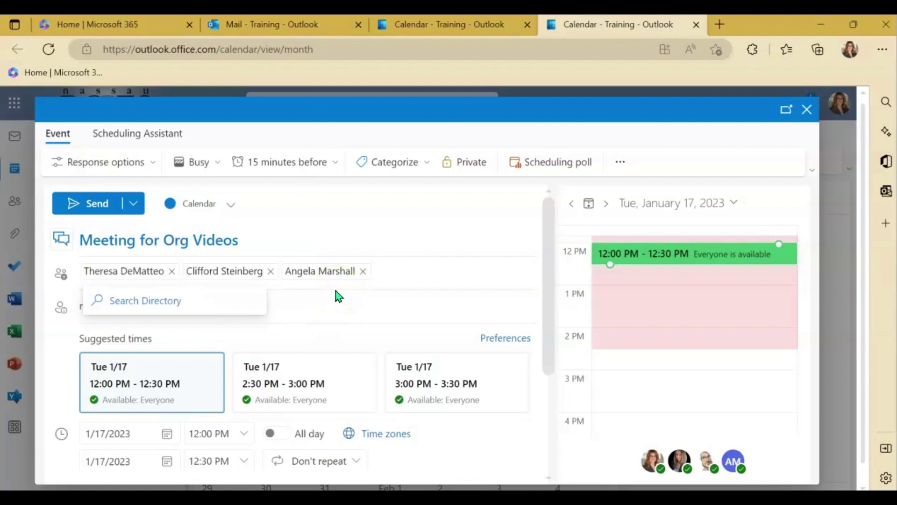
key(Return)
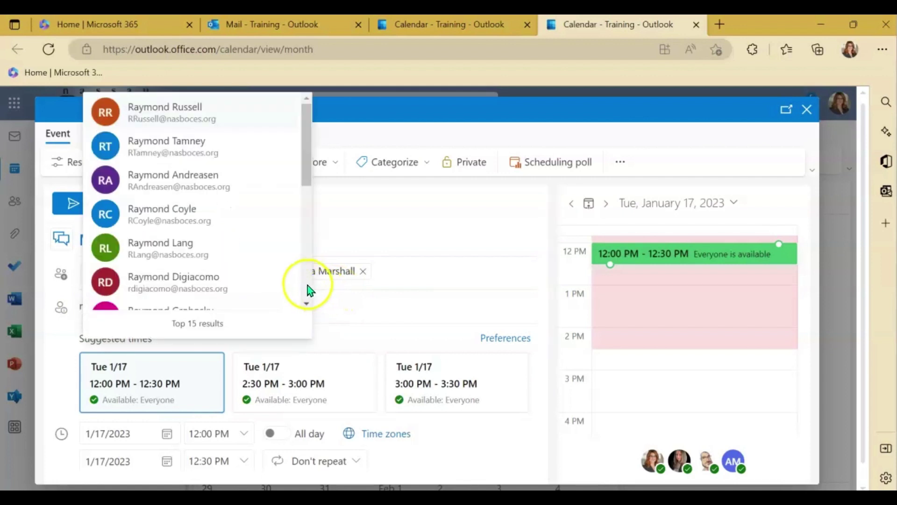
click(204, 182)
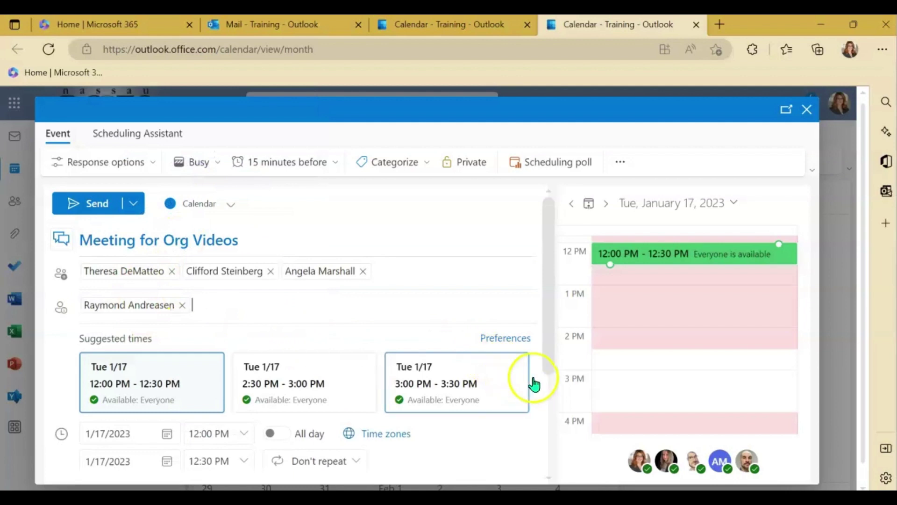
Step: Examine the event's date pickers, suggested times and the attendees' availability on Tue, January 17, 2023
drag(548, 337, 553, 373)
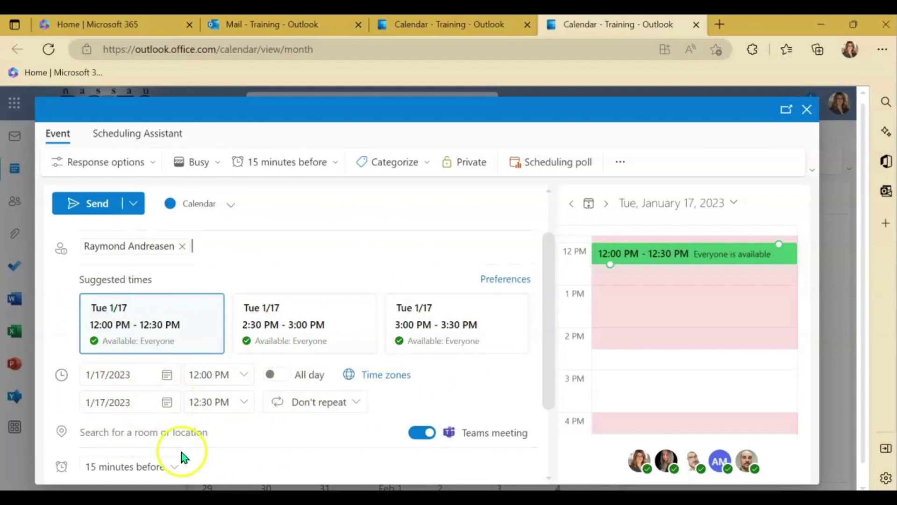
click(167, 376)
click(167, 402)
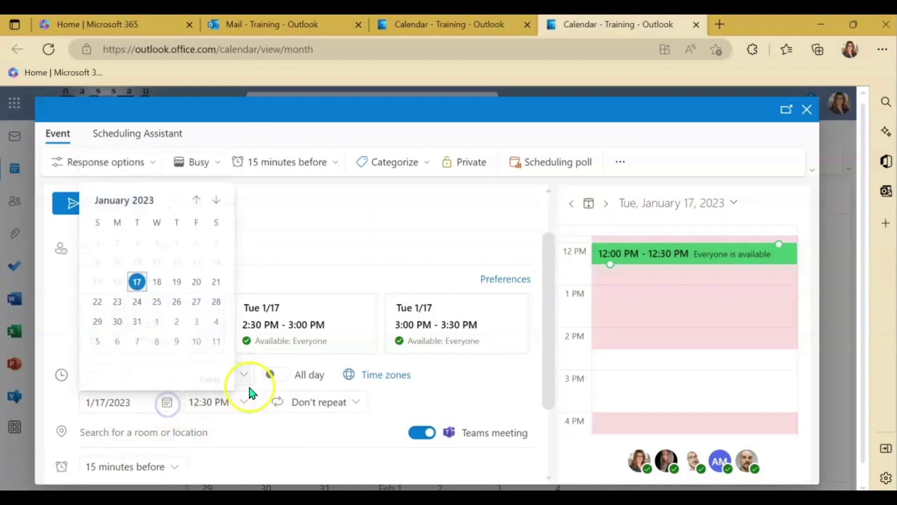
click(248, 426)
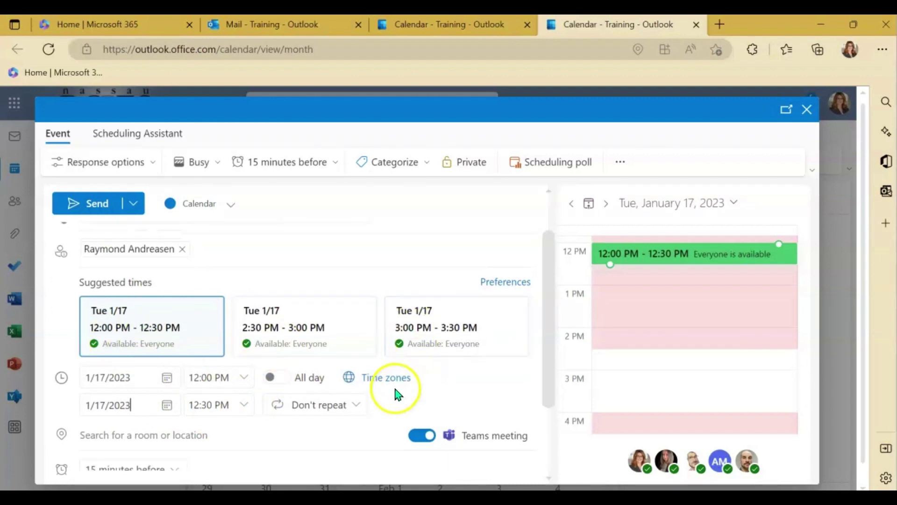
scroll(203, 322, up, 1)
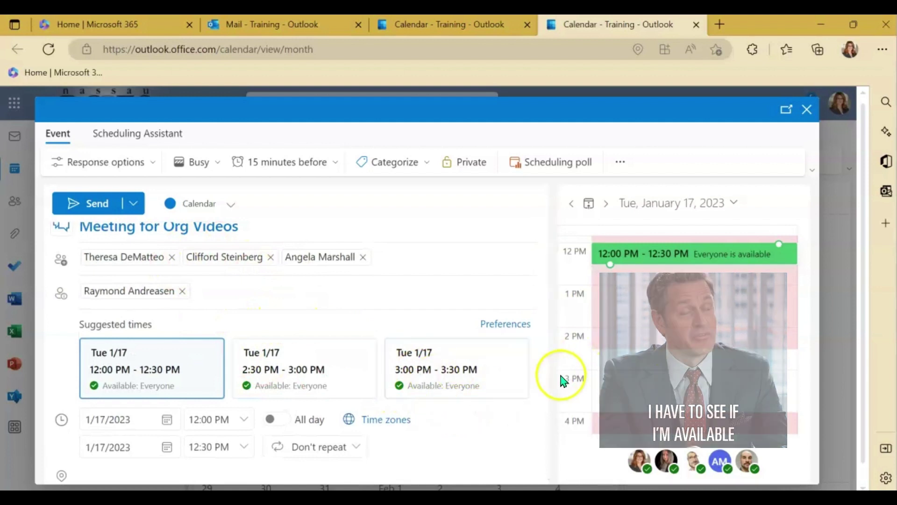
scroll(710, 344, up, 2)
scroll(721, 322, up, 3)
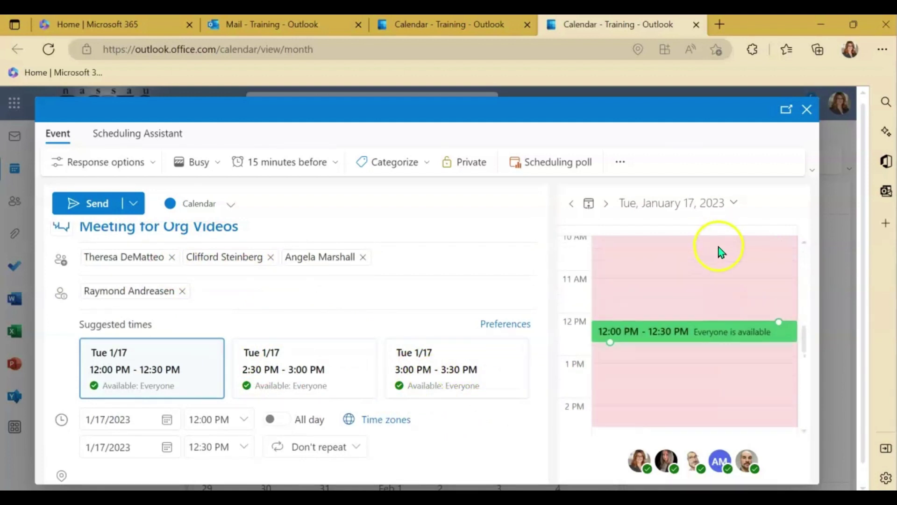
Step: Look over the attendees' shared availability from the morning through the late afternoon of Tuesday, January 17
scroll(735, 274, down, 4)
scroll(724, 343, down, 3)
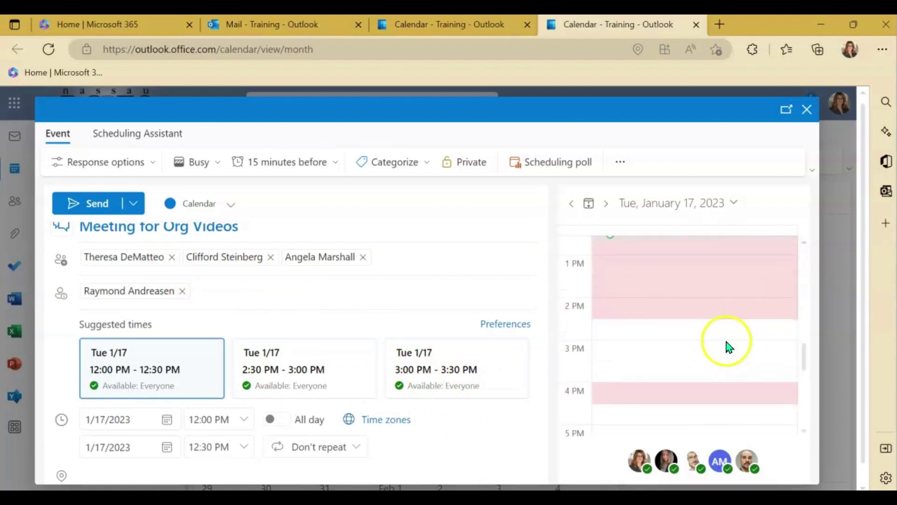
scroll(699, 359, up, 4)
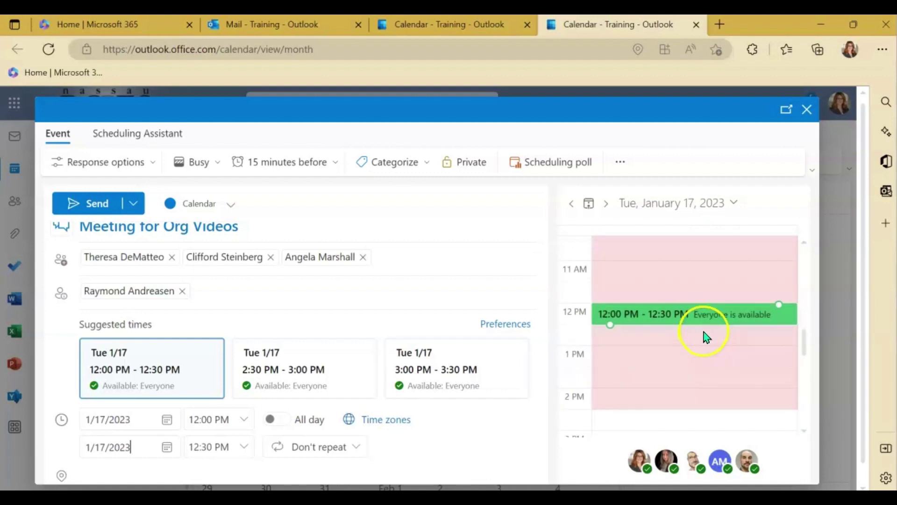
scroll(705, 336, up, 2)
scroll(370, 365, down, 2)
scroll(420, 372, down, 1)
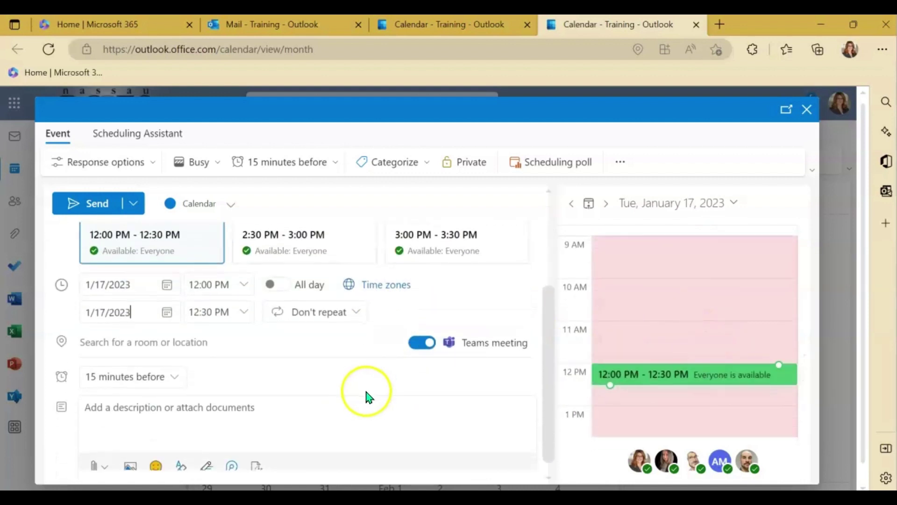
Step: Try to find a room for the event by searching the locations for "Conf_R", then clear the search text
click(93, 340)
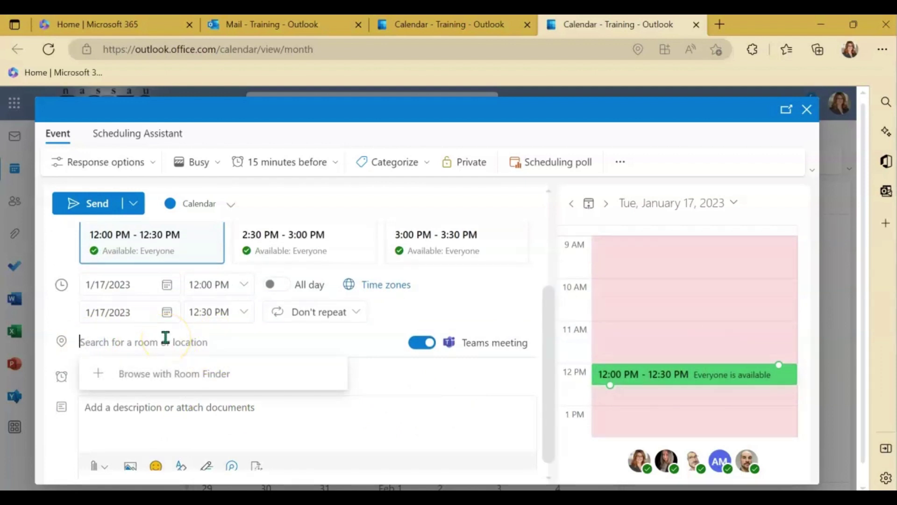
text(Cong)
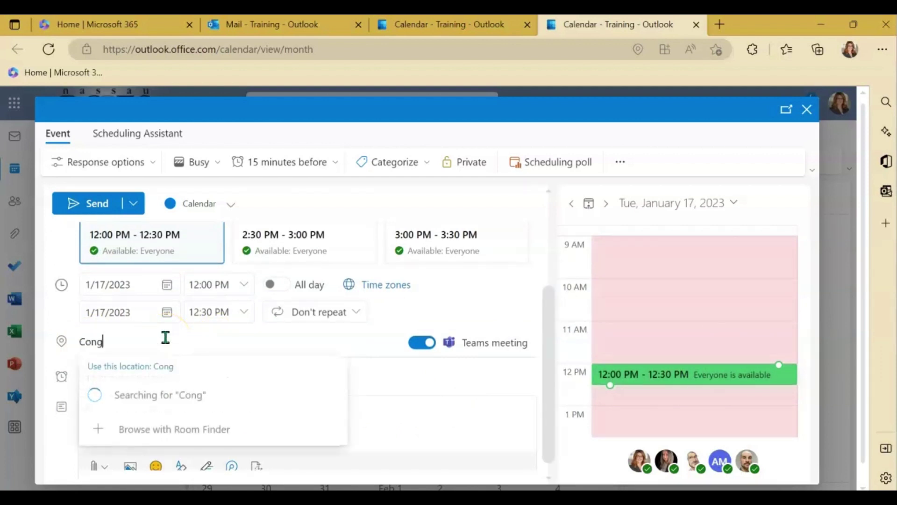
key(BackSpace)
text(f_)
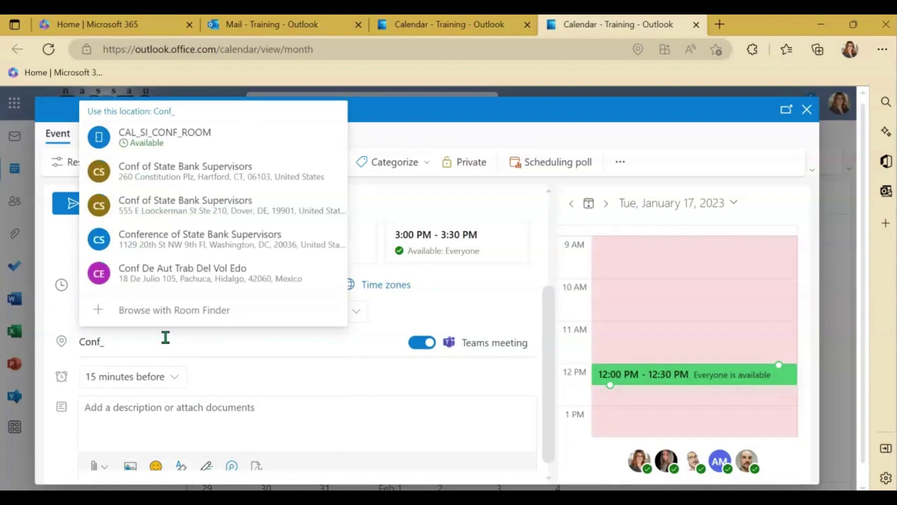
text(R)
key(BackSpace)
key(BackSpace)
key(BackSpace)
key(BackSpace)
key(BackSpace)
Step: Search the locations for "CAL_ADM_F" and set CAL_ADM_FIS_Conference_Room as the event's location
text(C)
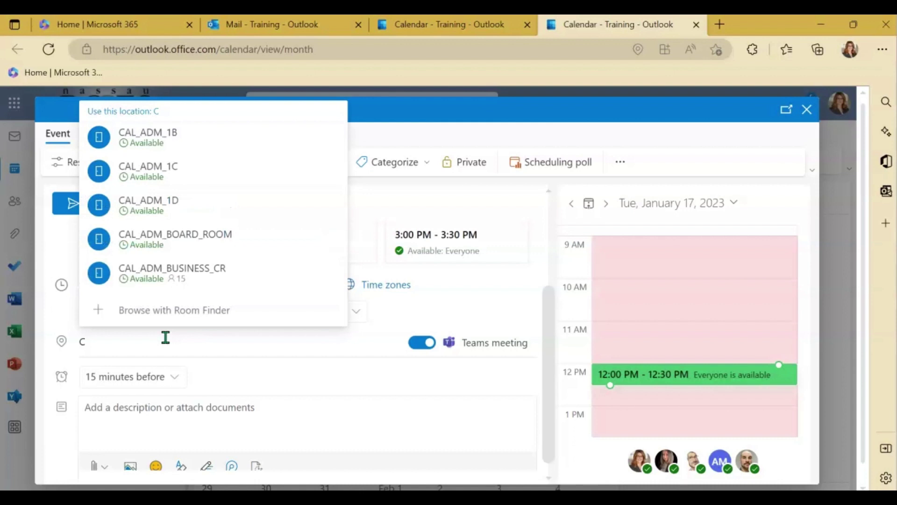
text(AL_ADM_F)
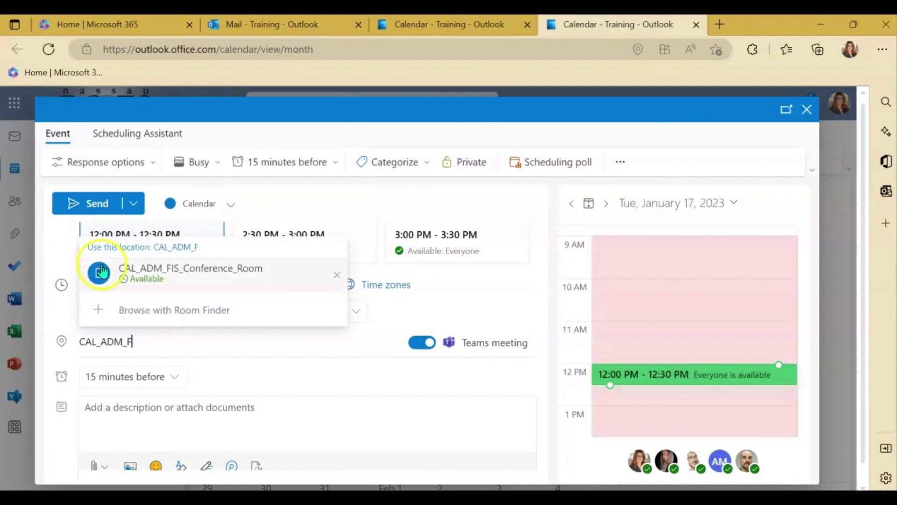
click(142, 269)
Step: Enter "Looking forward to working with you!" as the event's description
click(118, 415)
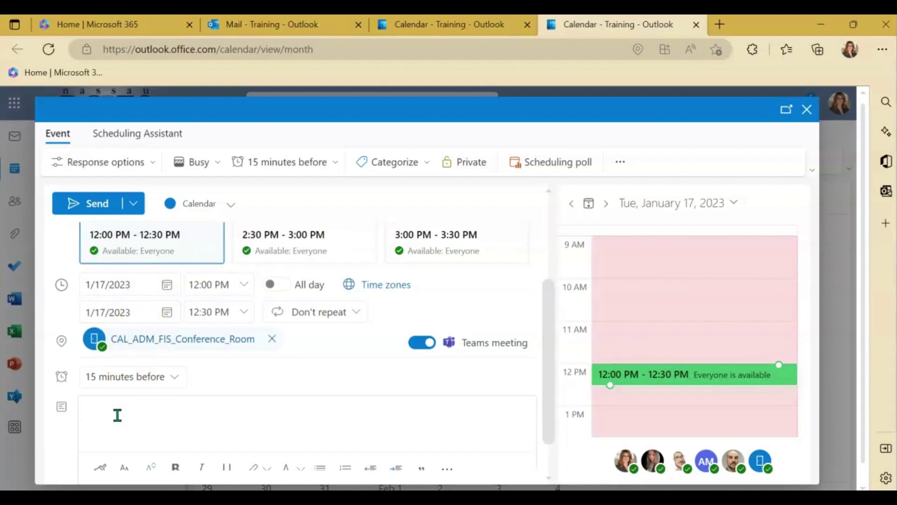
text(Lo)
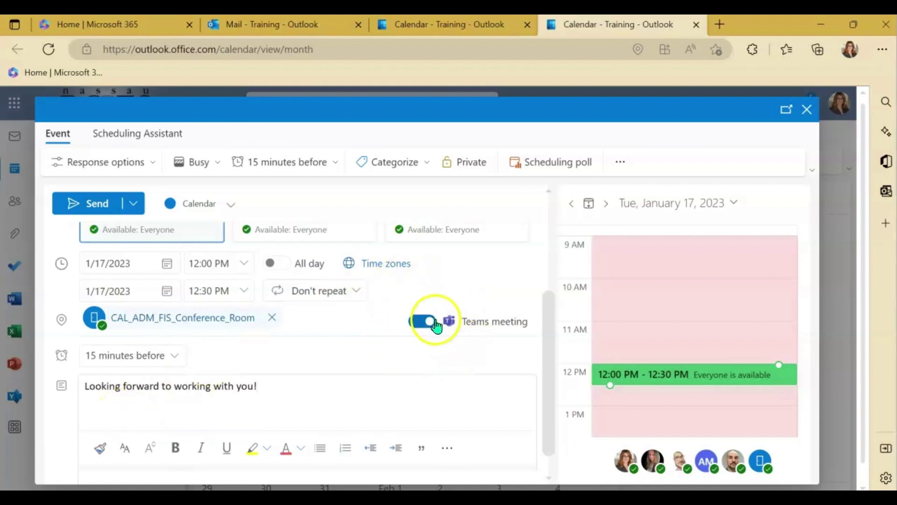
click(419, 355)
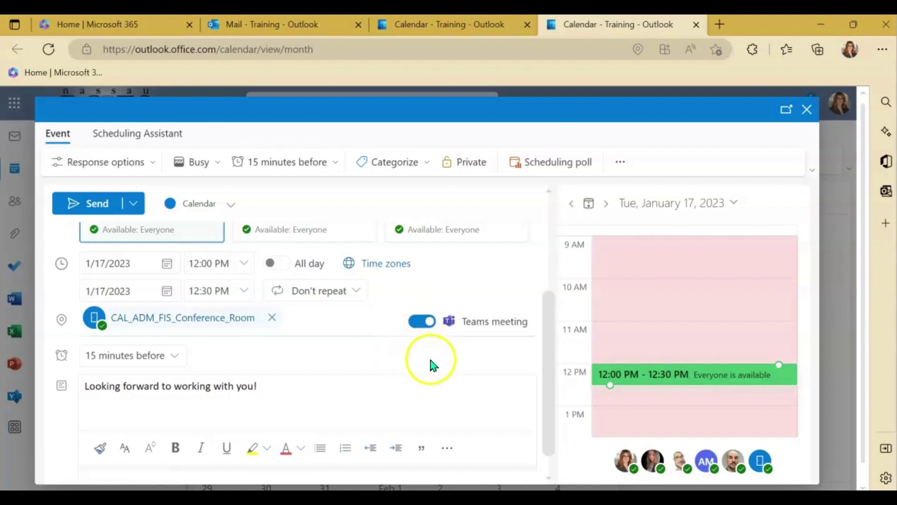
Step: Open the Scheduling Assistant and examine the schedules of the required attendees, the optional attendee and the room
scroll(461, 367, up, 3)
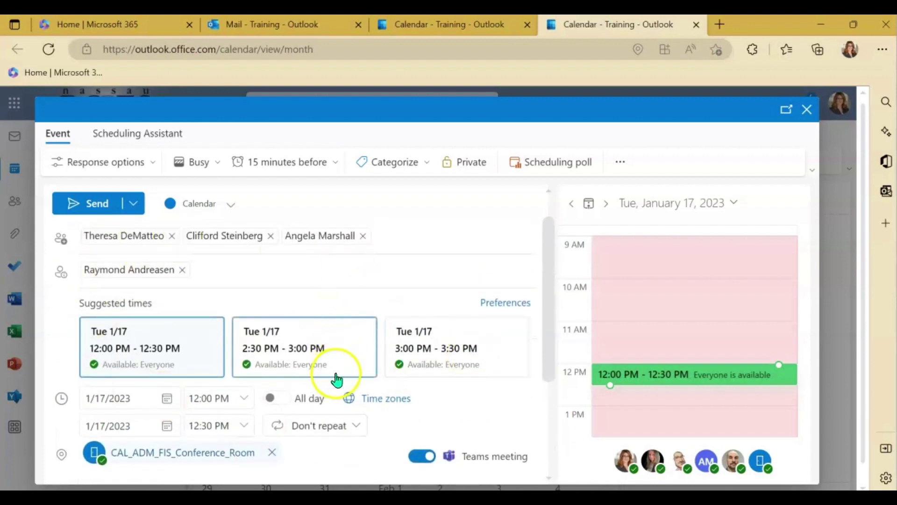
click(148, 137)
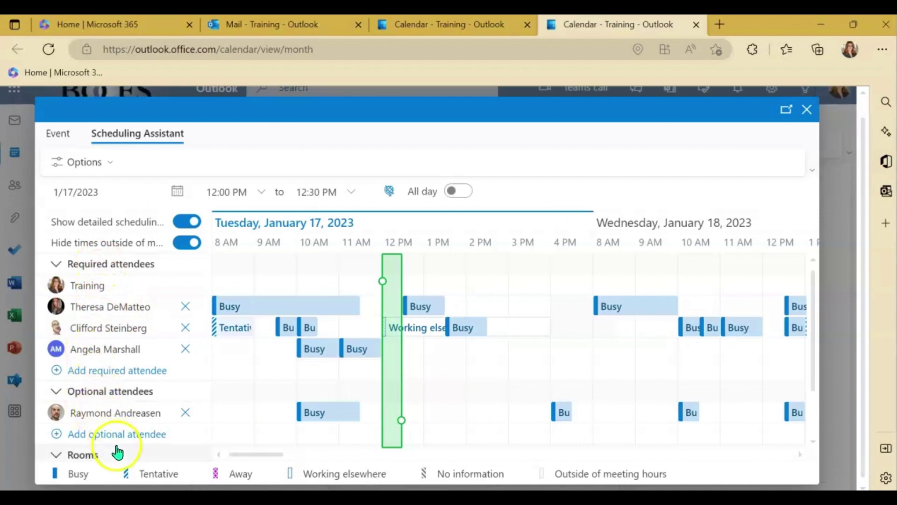
scroll(112, 444, down, 2)
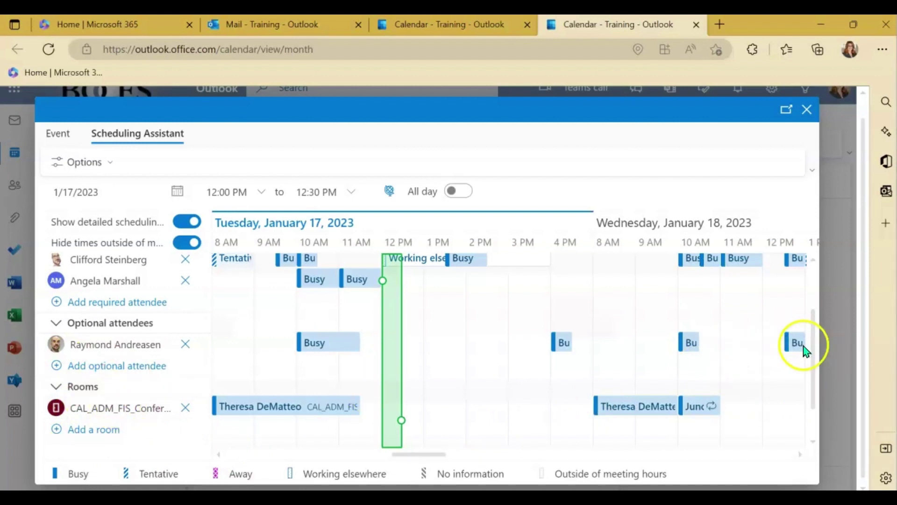
drag(812, 357, 811, 346)
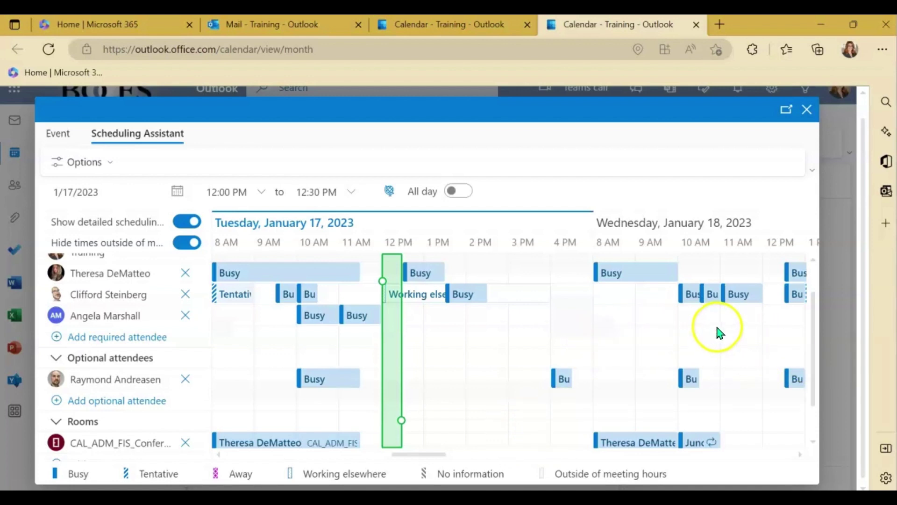
Step: Try the 12:00–12:30 PM and 8:30–9:00 AM slots on Wednesday, January 18 for the meeting in the scheduling grid
click(393, 355)
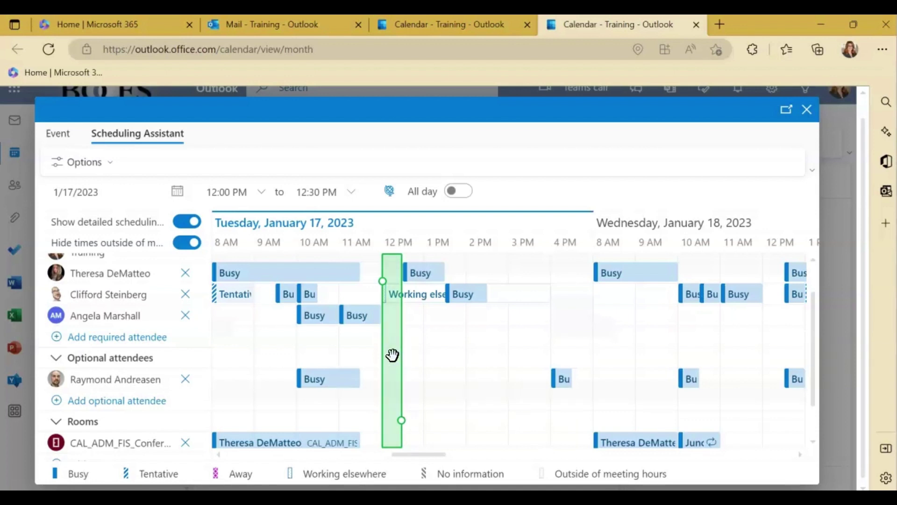
click(775, 272)
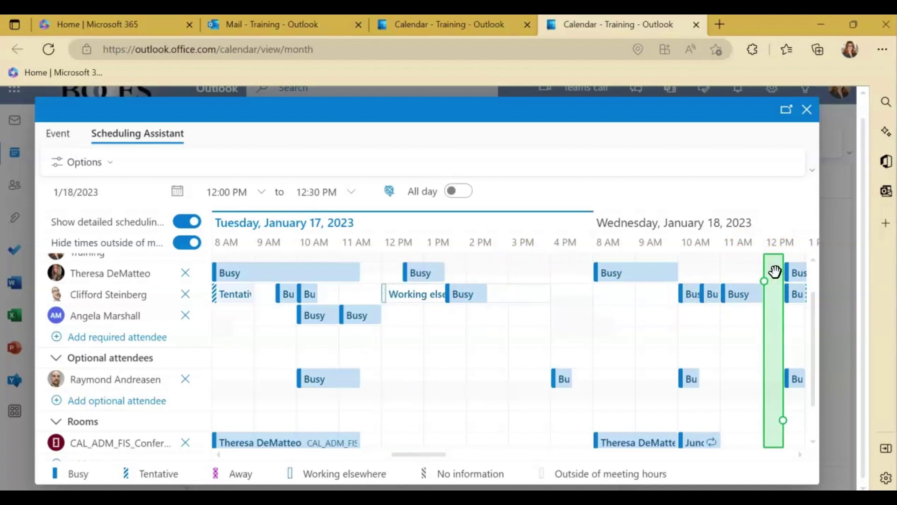
click(625, 272)
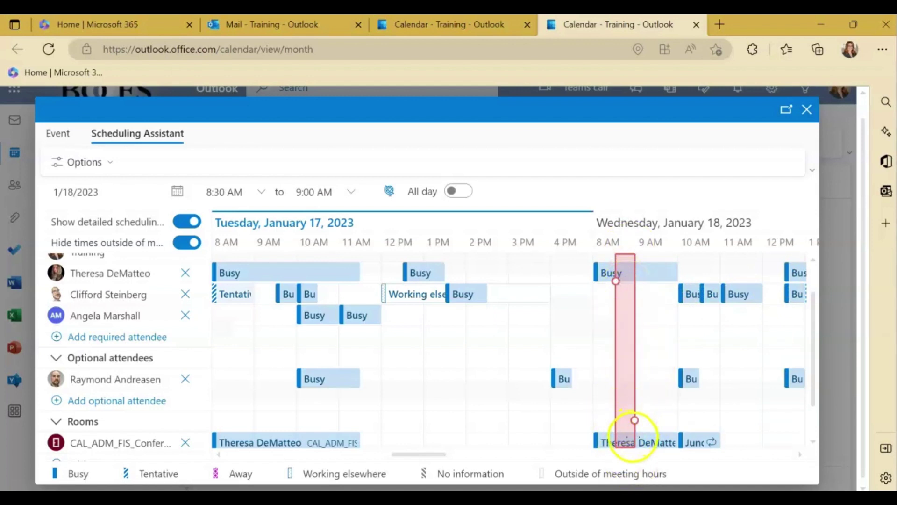
Step: Move the meeting back to Tuesday, January 17 in the scheduling grid and stretch it to run from 2:30 PM to 4:00 PM
click(534, 270)
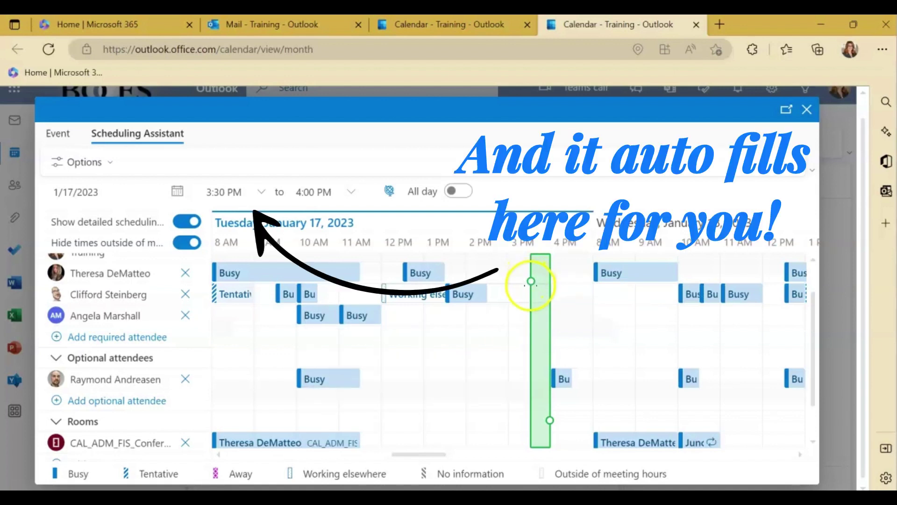
drag(531, 280, 520, 282)
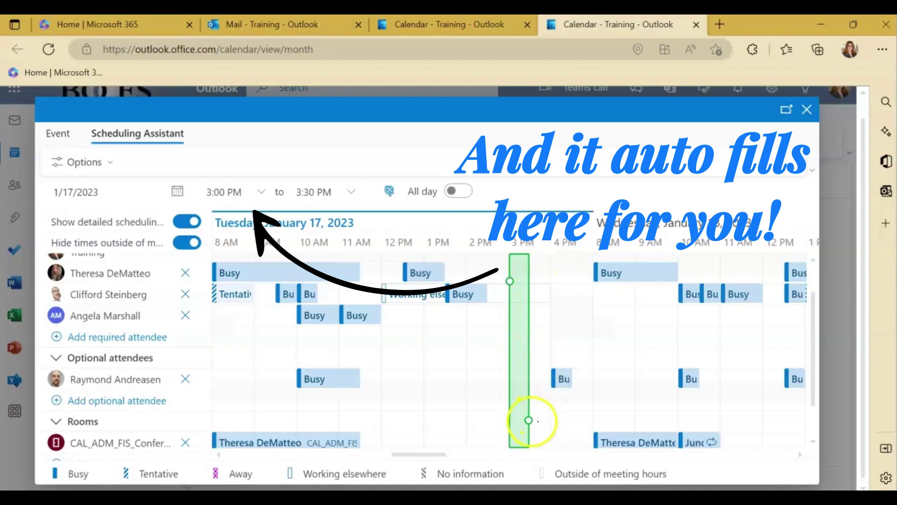
mouse_move(527, 420)
mouse_down()
mouse_move(588, 417)
mouse_move(632, 402)
mouse_move(534, 417)
mouse_up()
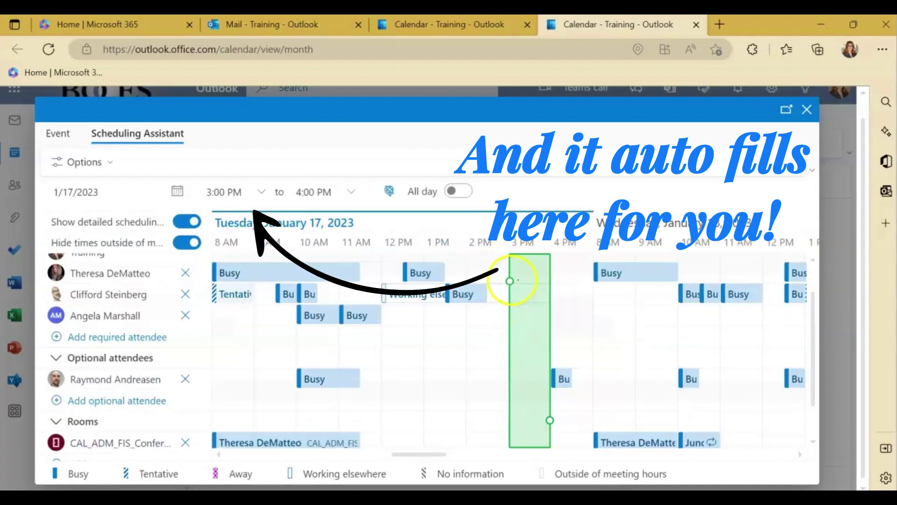
mouse_move(510, 285)
mouse_down()
mouse_move(405, 298)
mouse_move(510, 290)
mouse_up()
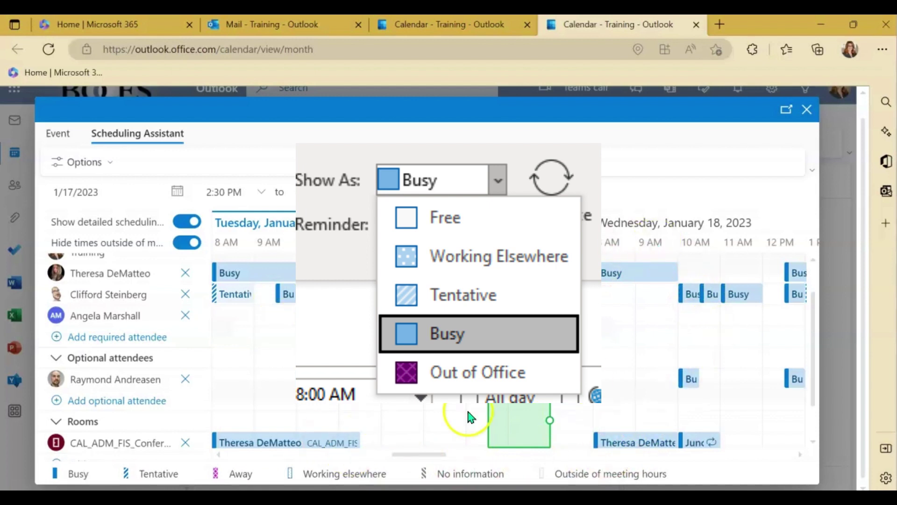
Step: Switch the detailed scheduling information off and back on to compare the two views
click(181, 228)
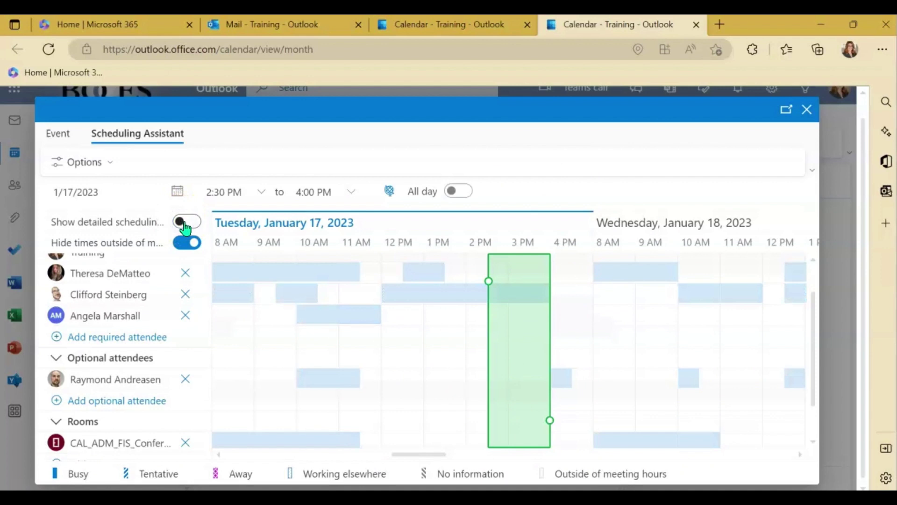
click(186, 228)
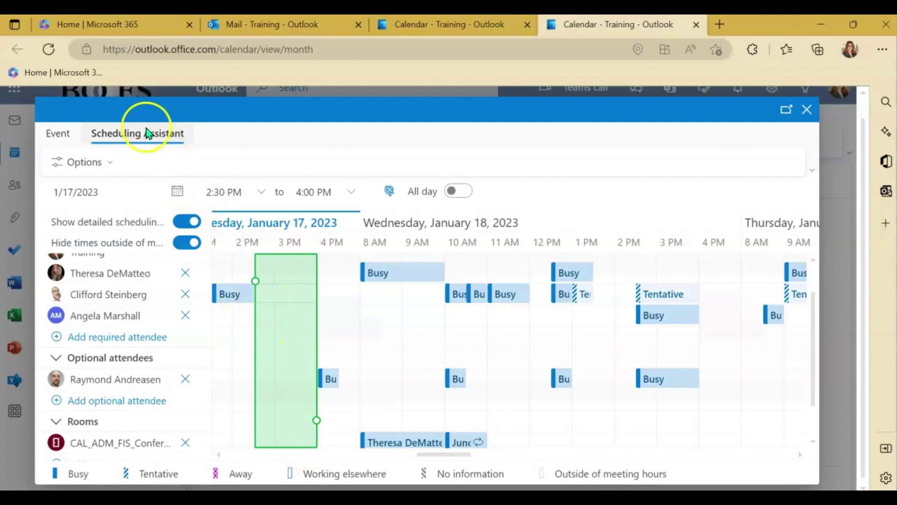
Step: Return to the event's details, review the time, room and description, and send the meeting invitation
click(55, 130)
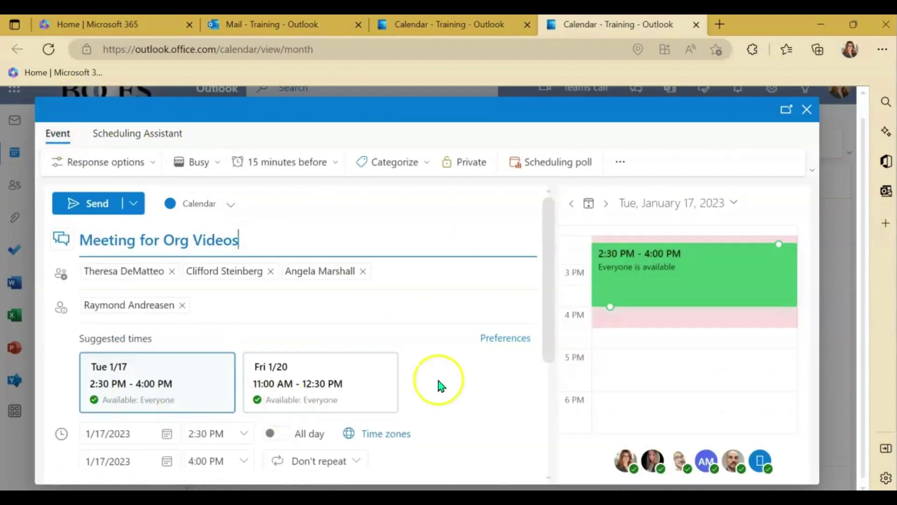
scroll(467, 374, down, 3)
scroll(424, 458, down, 3)
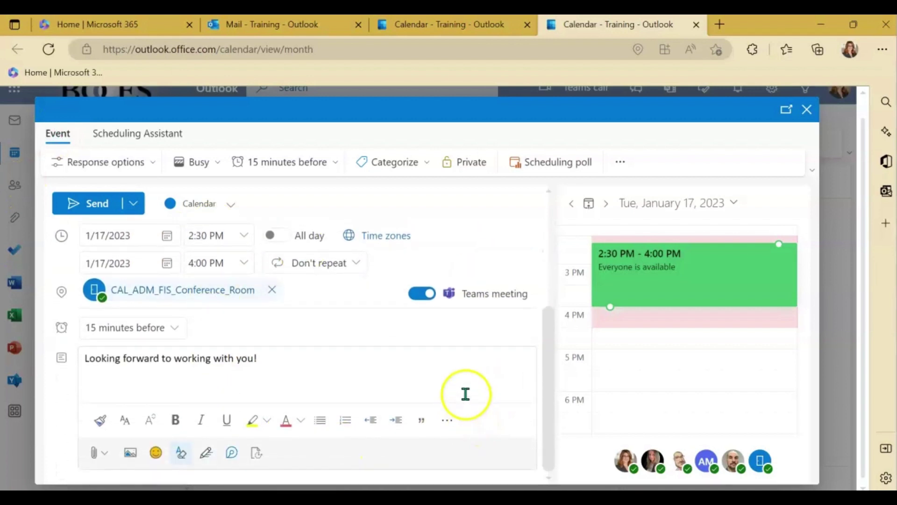
scroll(470, 385, up, 4)
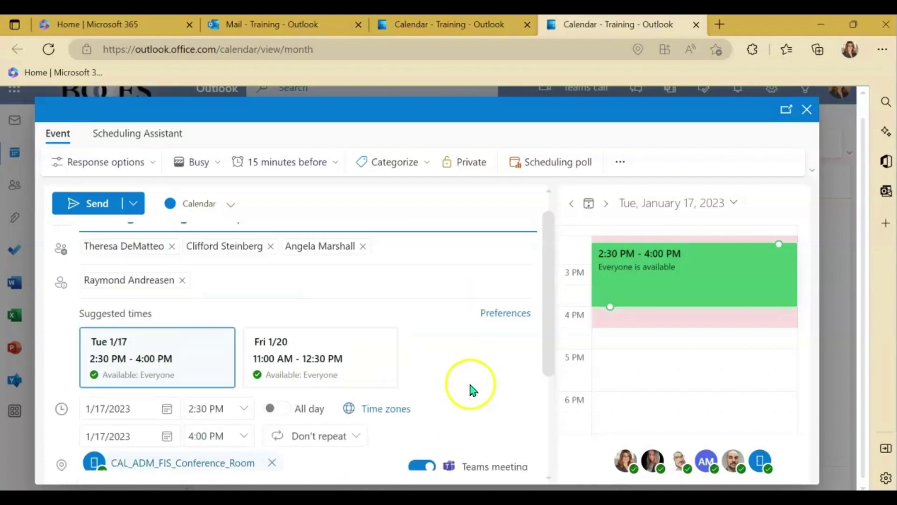
click(92, 205)
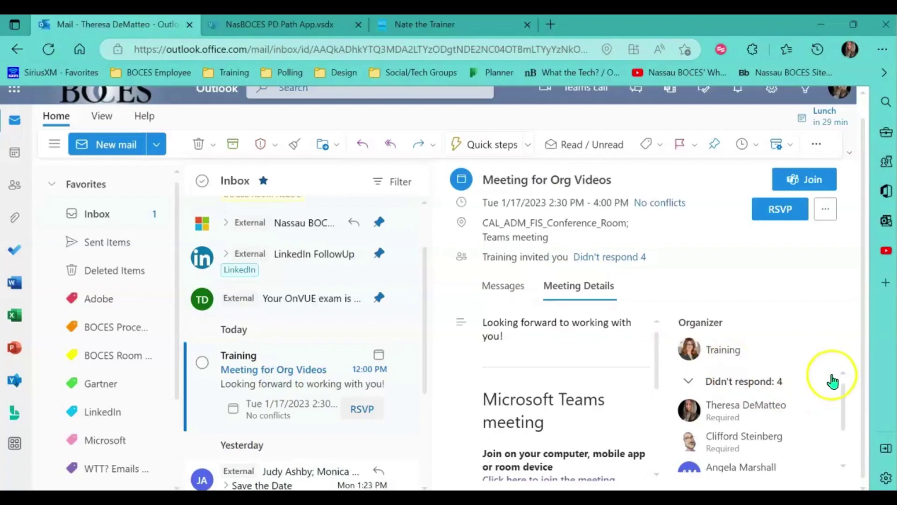